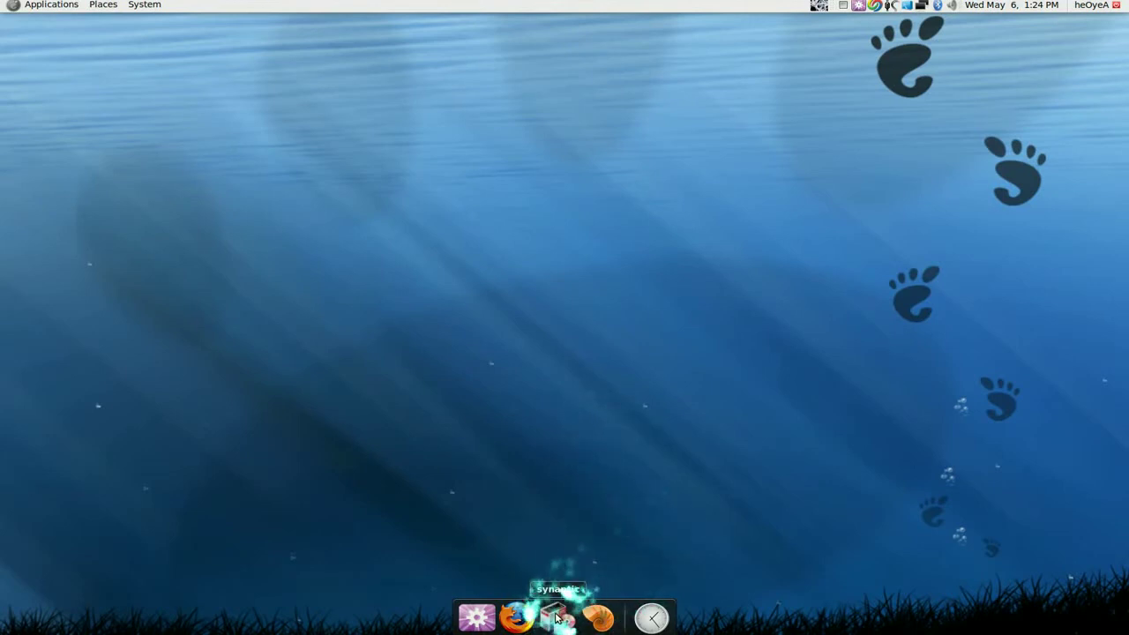
Open Synaptic Package Manager, review the saved search results for wminput and lswm, and close it.
click(555, 617)
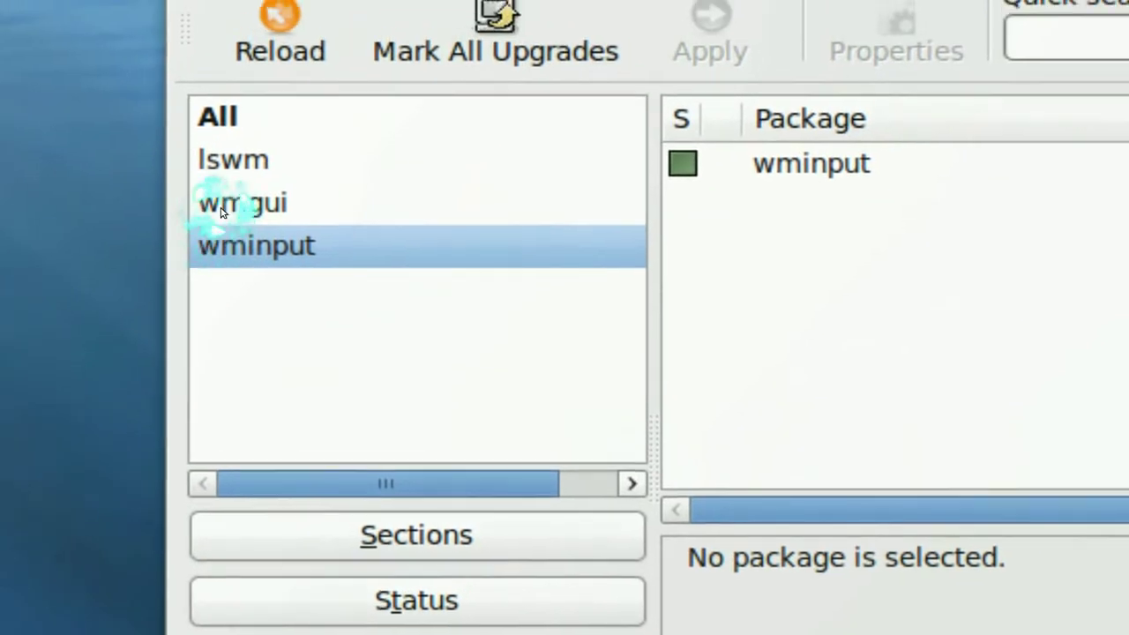
click(231, 157)
click(227, 160)
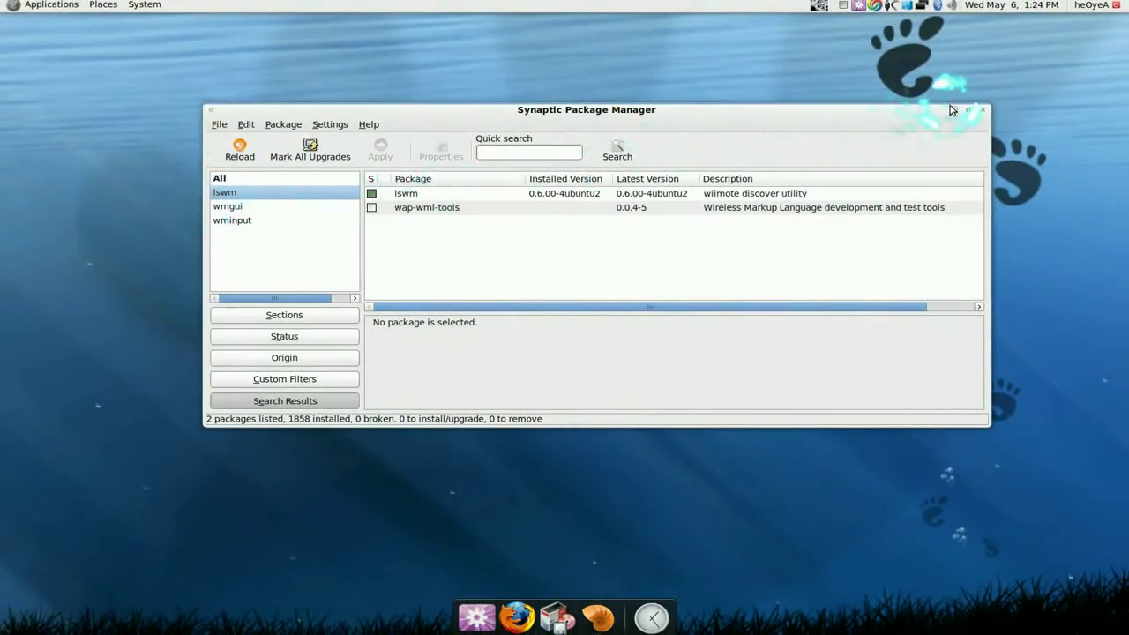
click(983, 109)
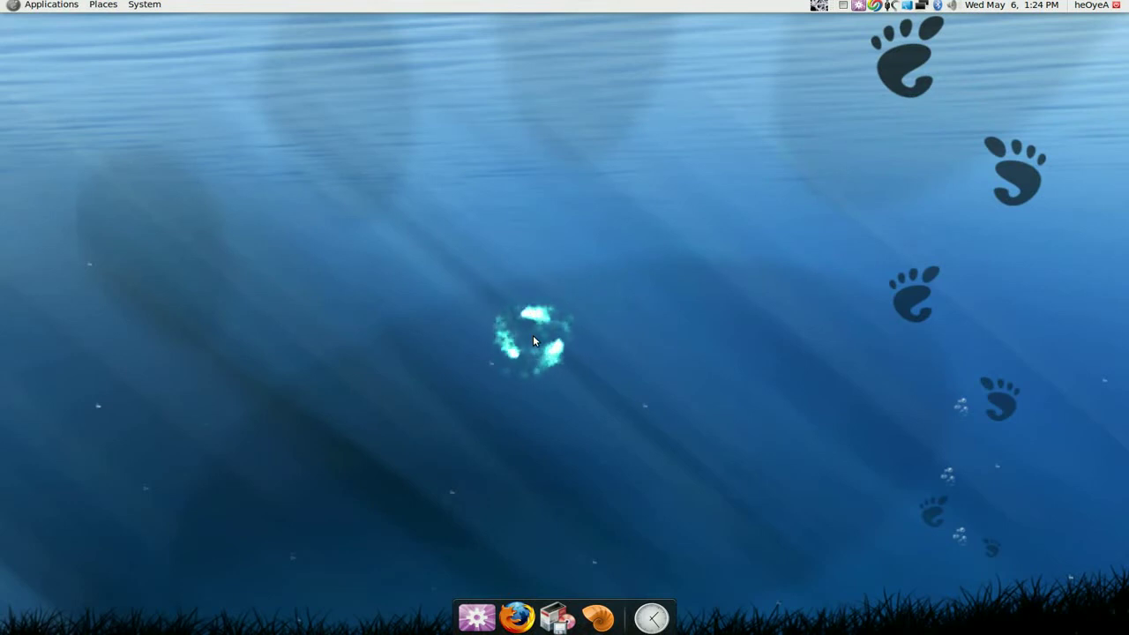
Open a terminal and run lswm twice to discover the Wiimote.
key(super+space)
text(term)
key(Return)
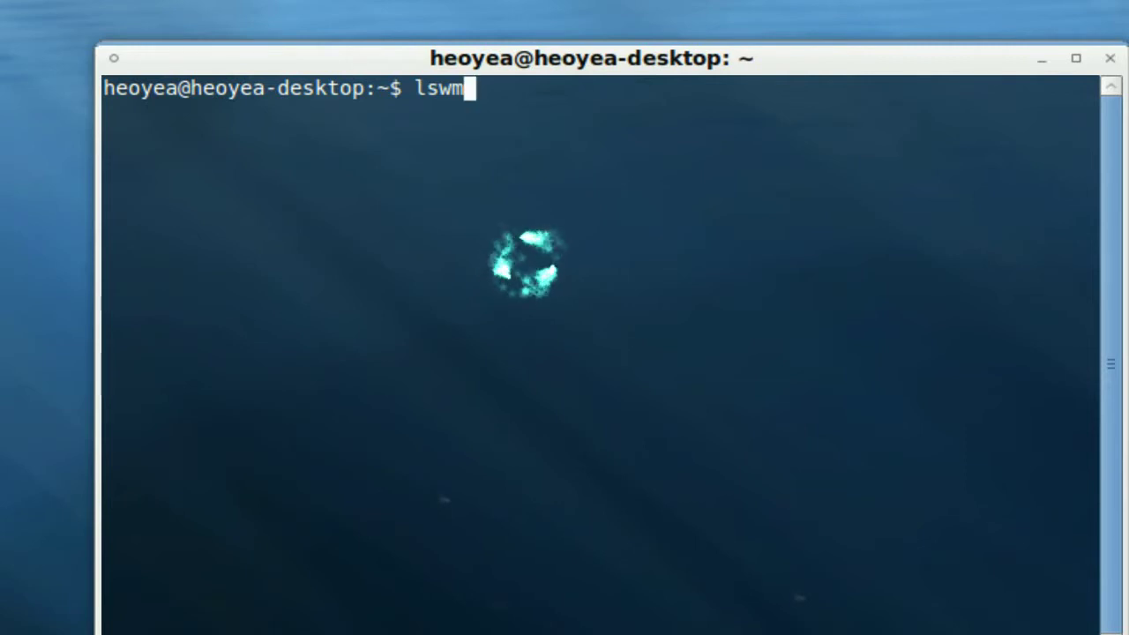
key(Return)
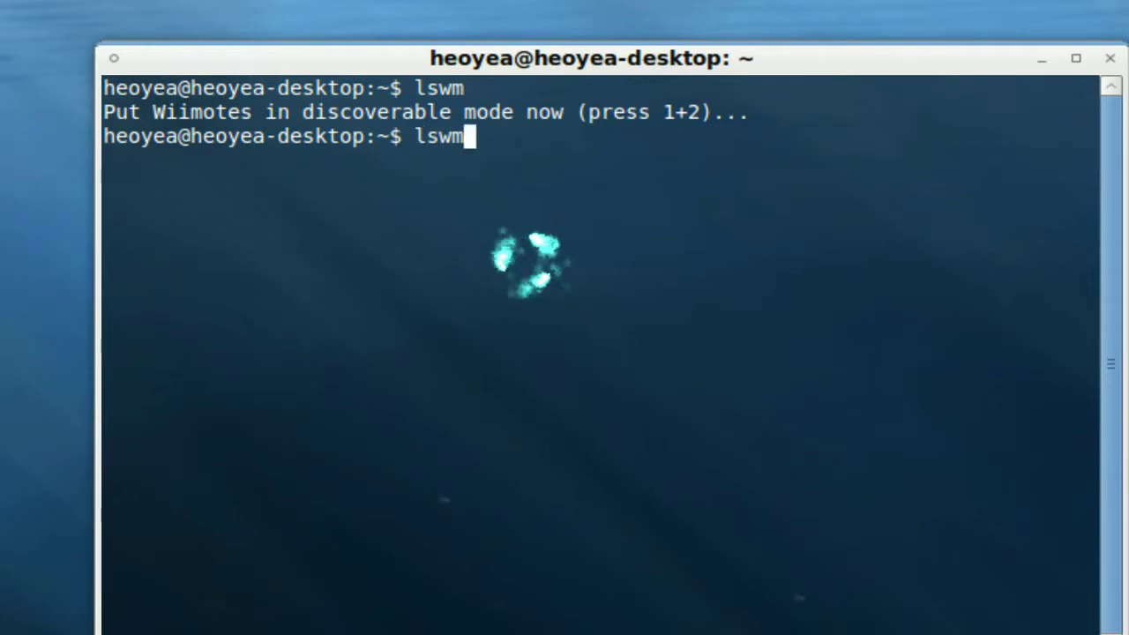
key(Return)
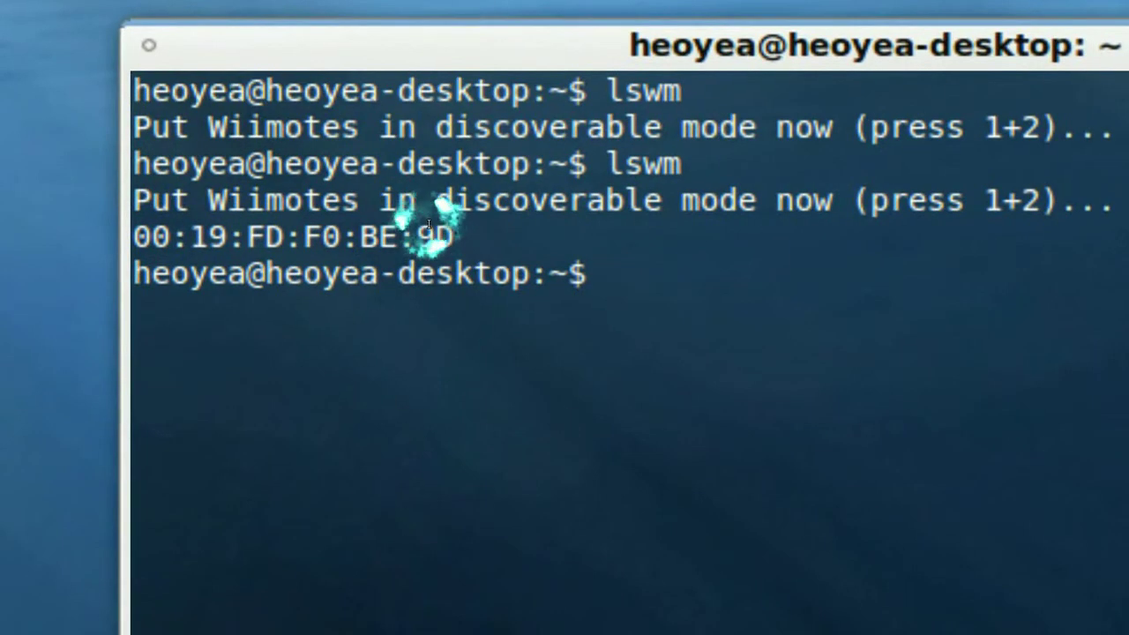
Highlight the Wiimote's address in the lswm output, clear the selection and minimize the terminal.
drag(433, 228, 130, 230)
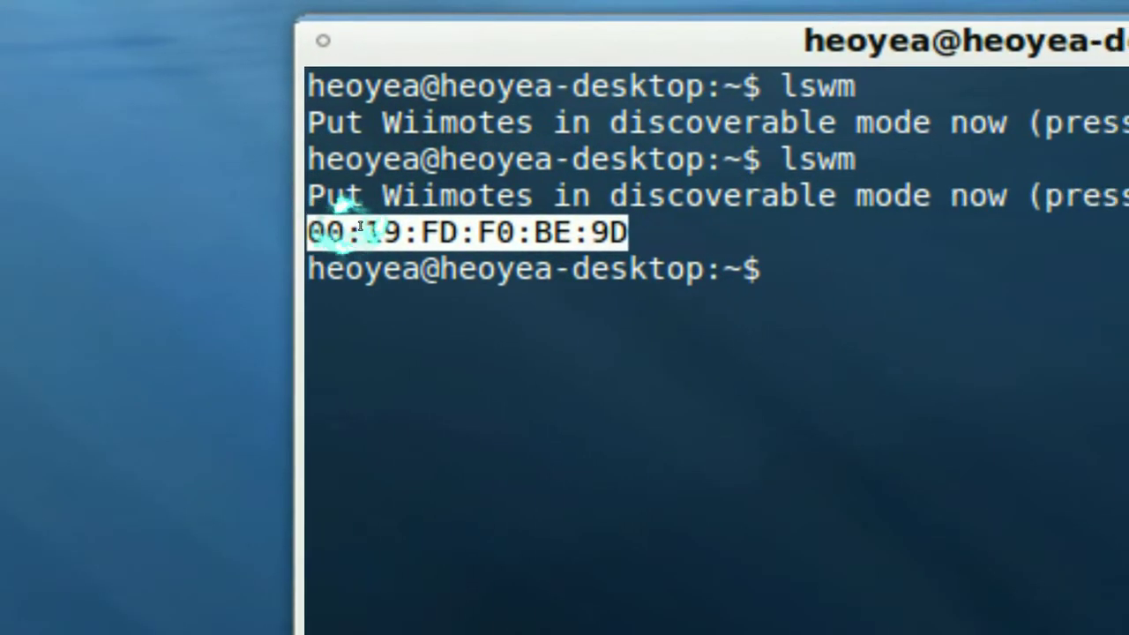
click(519, 236)
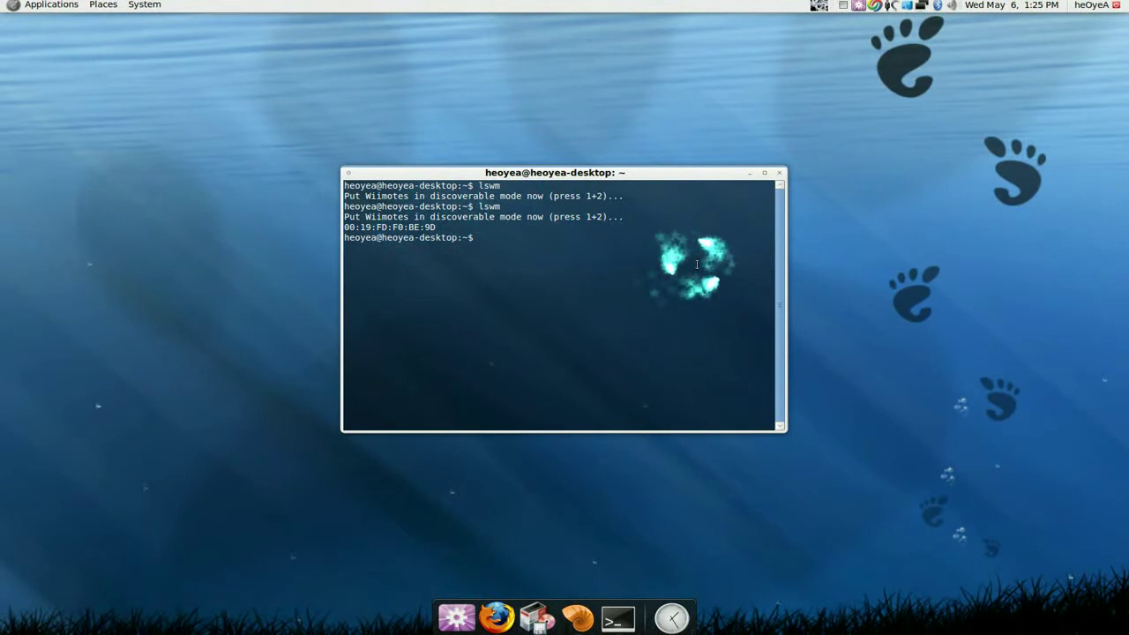
click(754, 177)
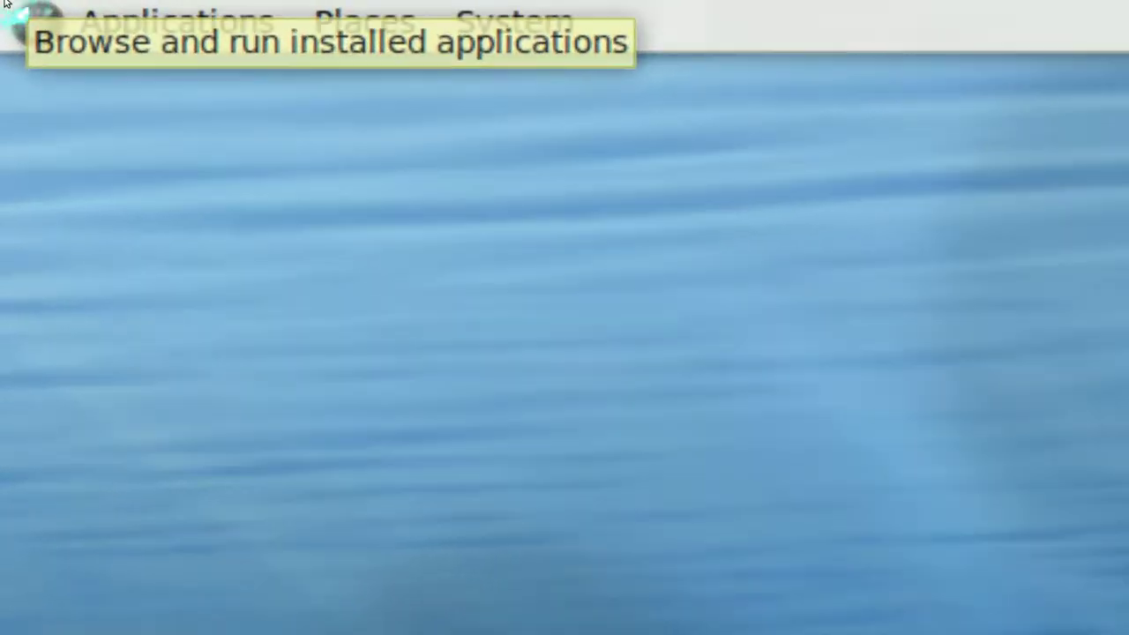
Launch Wmgui from the installed accessories.
click(7, 6)
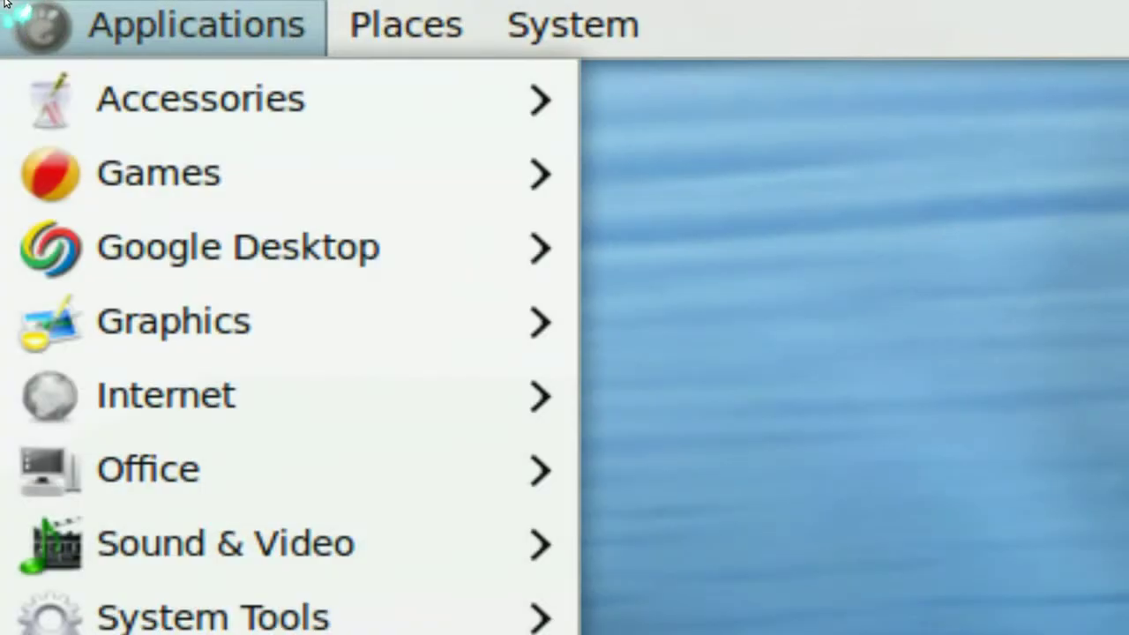
mouse_move(396, 71)
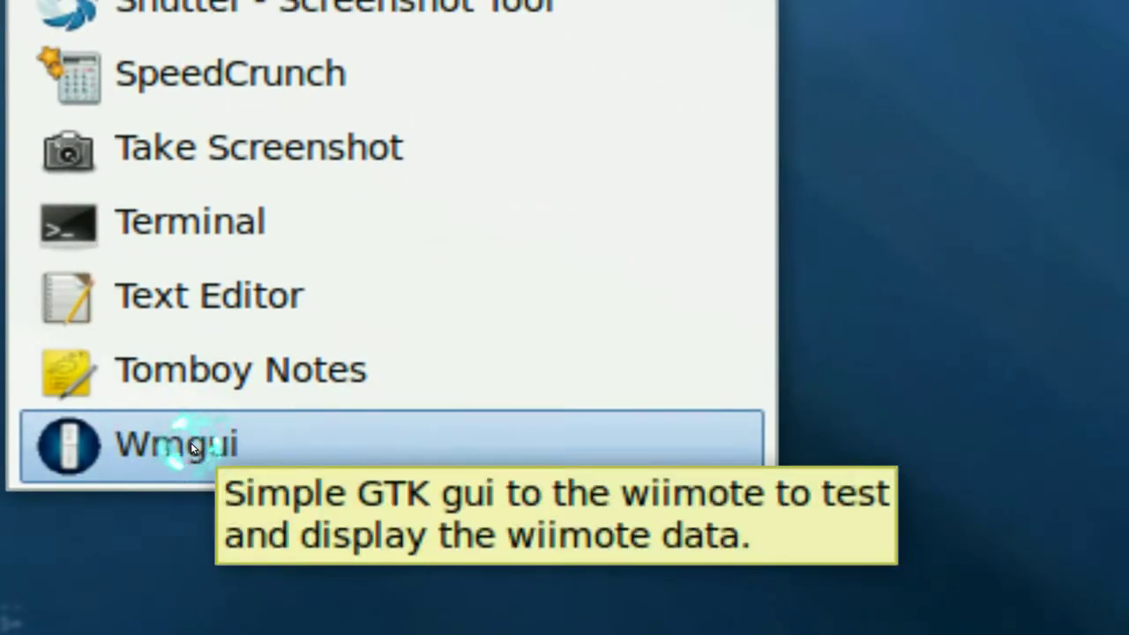
click(190, 442)
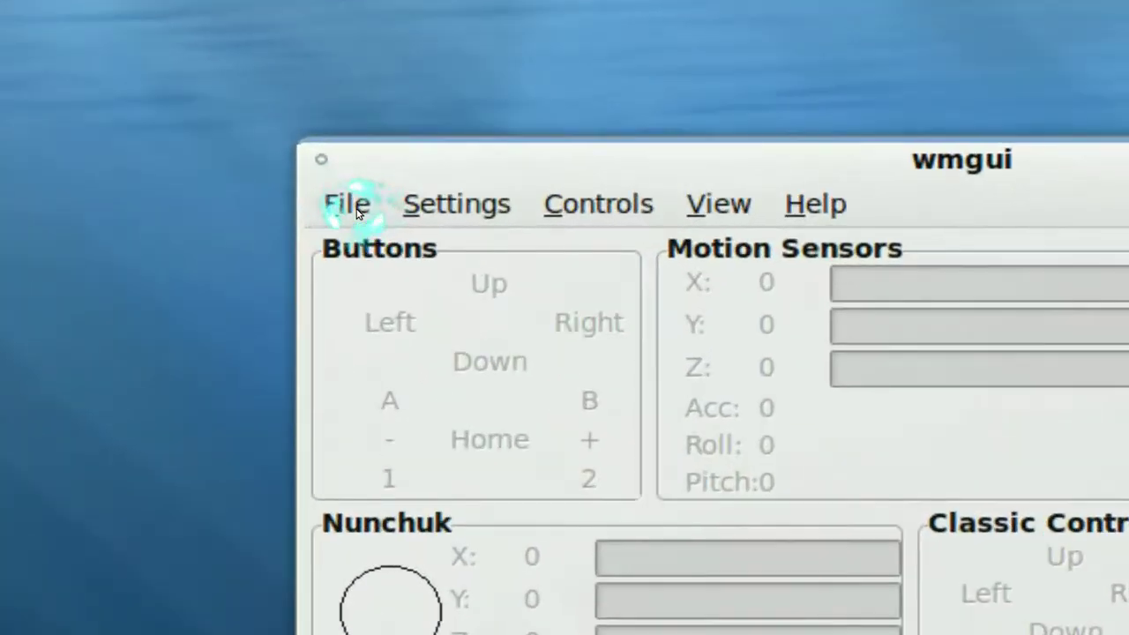
Try to connect wmgui to the Wiimote.
click(348, 205)
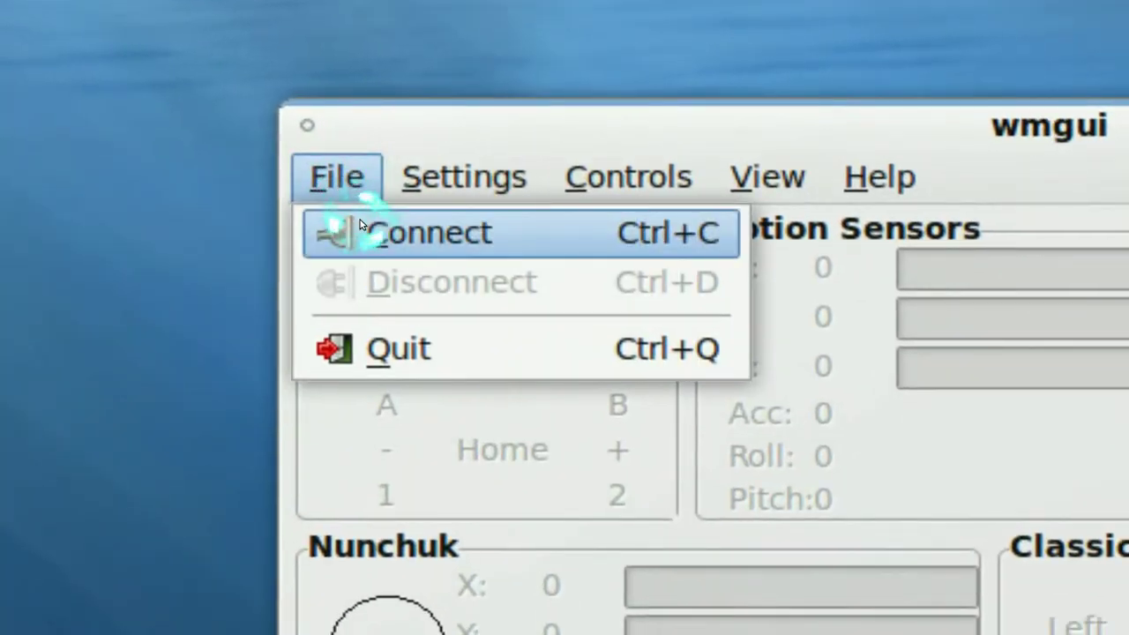
click(362, 231)
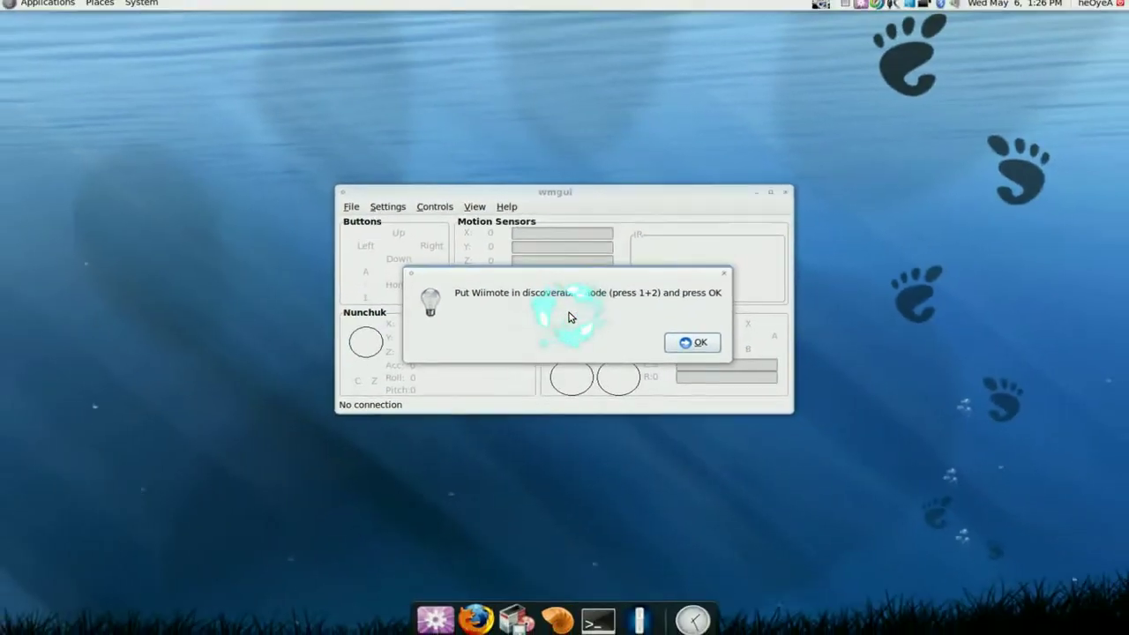
click(664, 342)
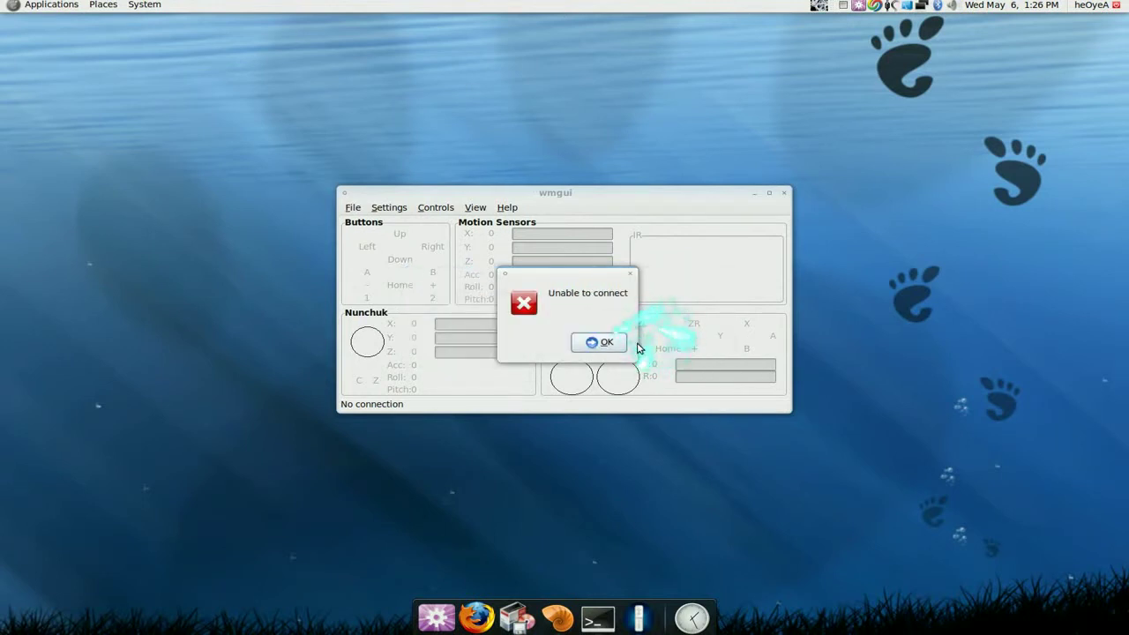
click(606, 343)
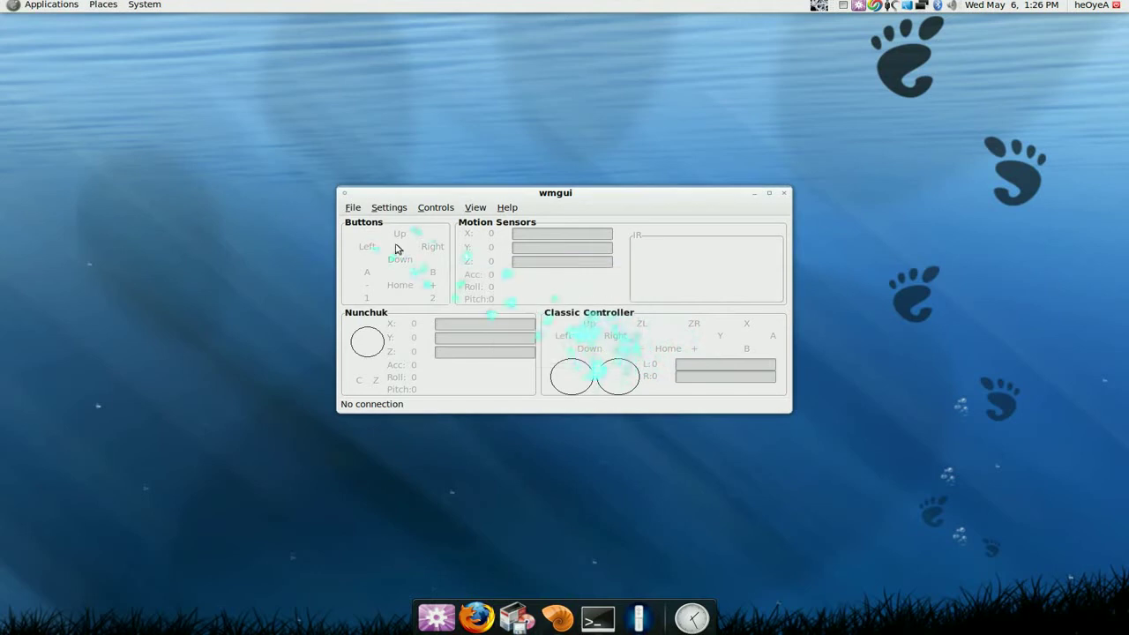
Connect wmgui to the Wiimote in discoverable mode again.
click(353, 208)
click(361, 230)
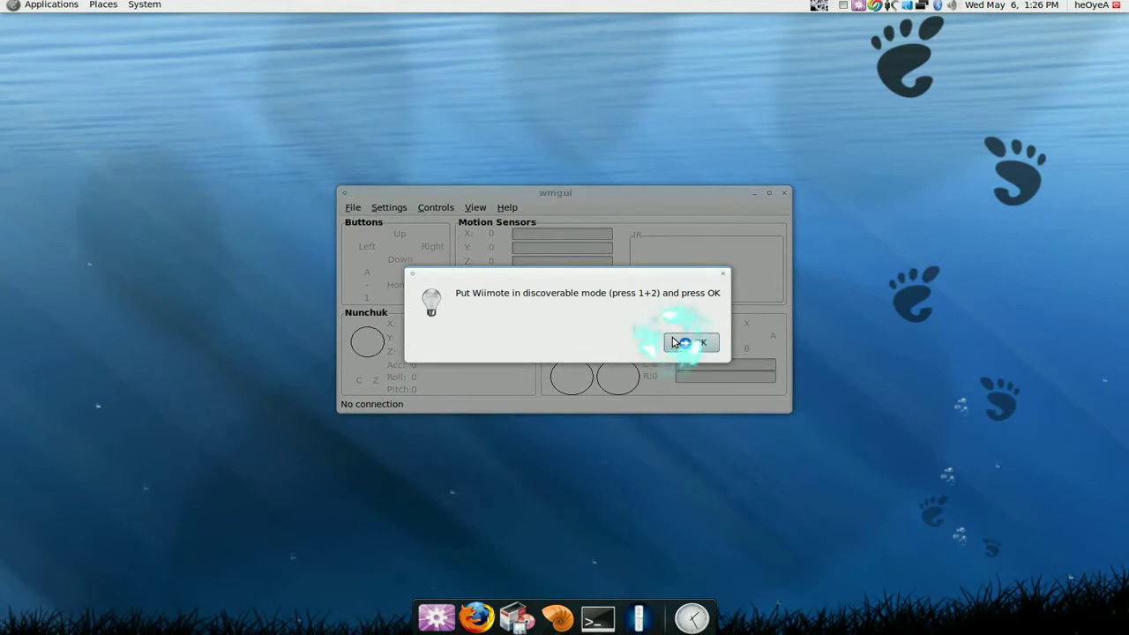
click(674, 343)
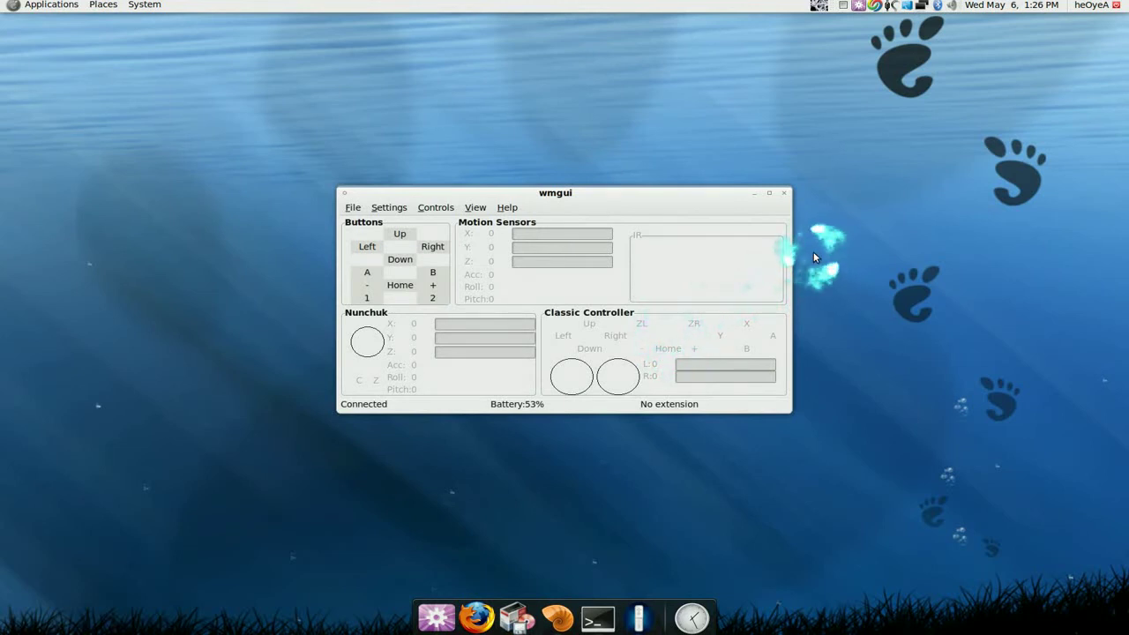
click(729, 145)
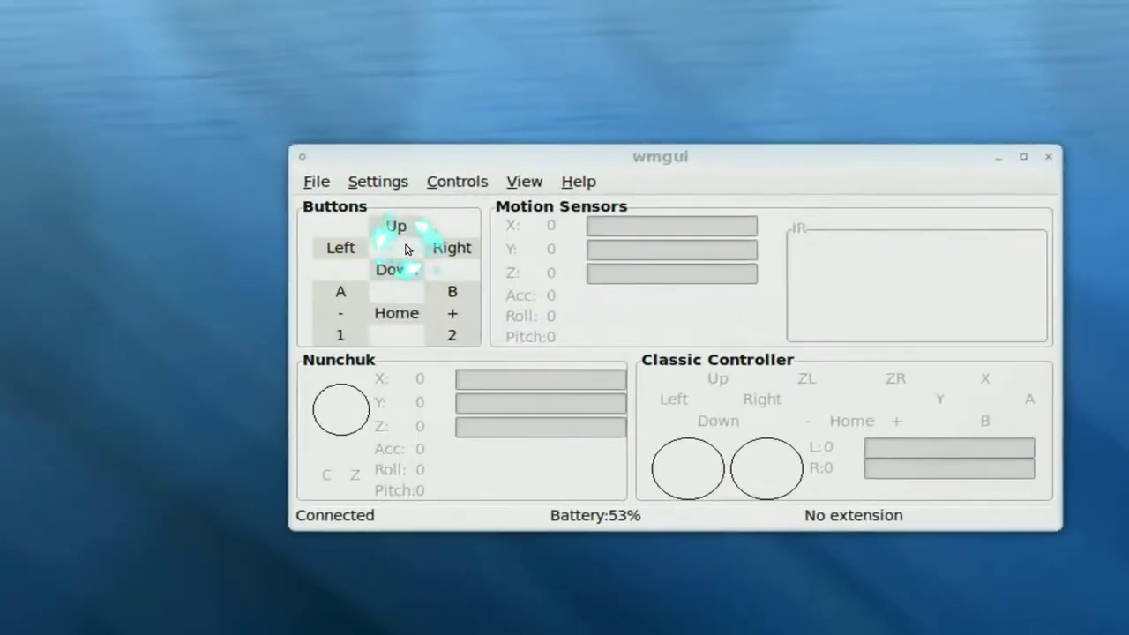
Turn the Acc Data reading on to show the Wiimote's motion sensors, and turn it back off.
click(402, 182)
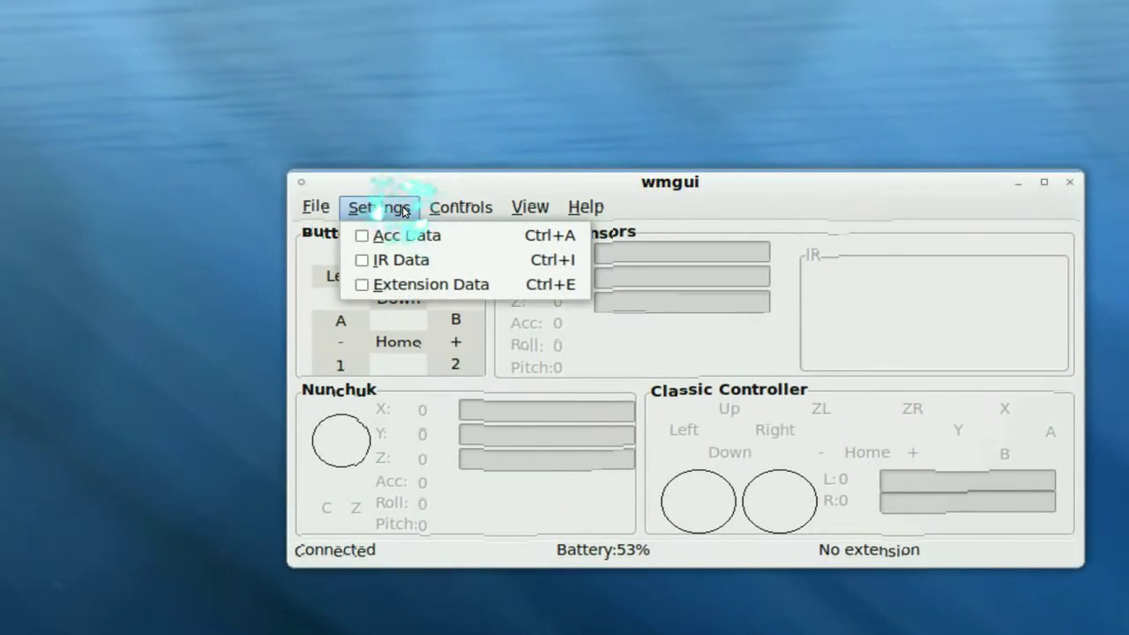
click(406, 235)
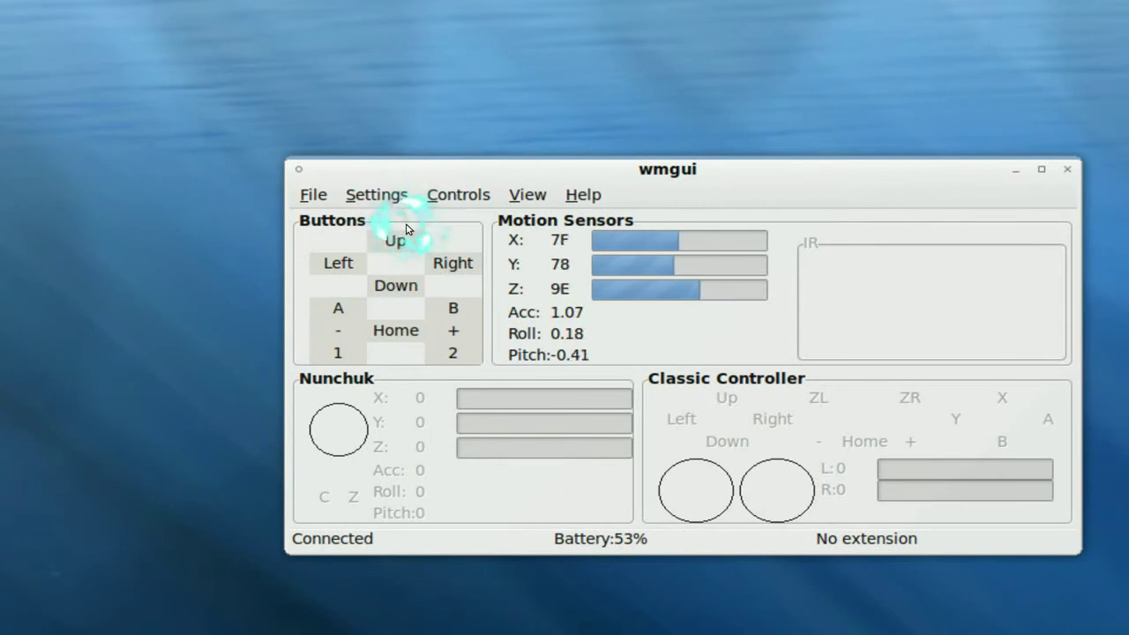
click(393, 199)
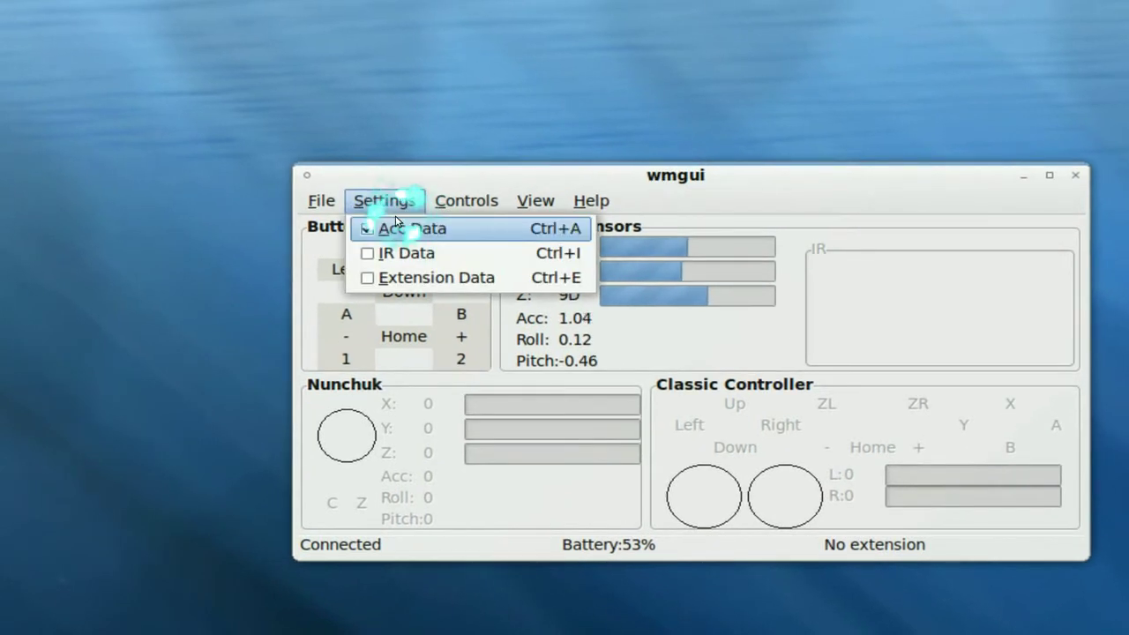
click(402, 223)
Turn the Wiimote's IR Data reading on and back off.
click(384, 205)
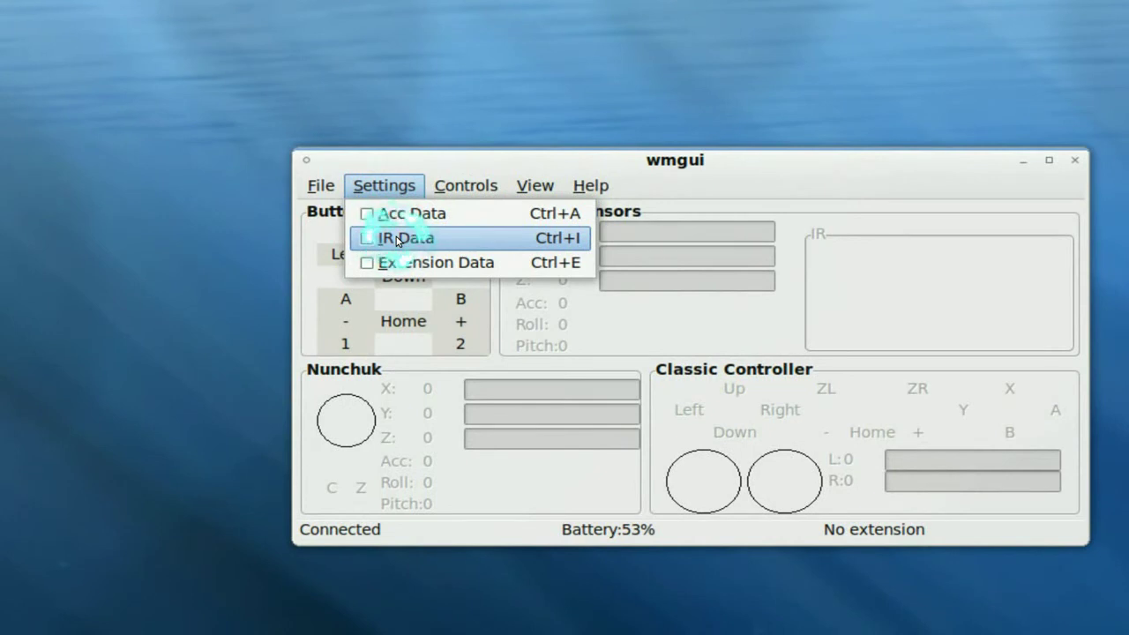
click(396, 237)
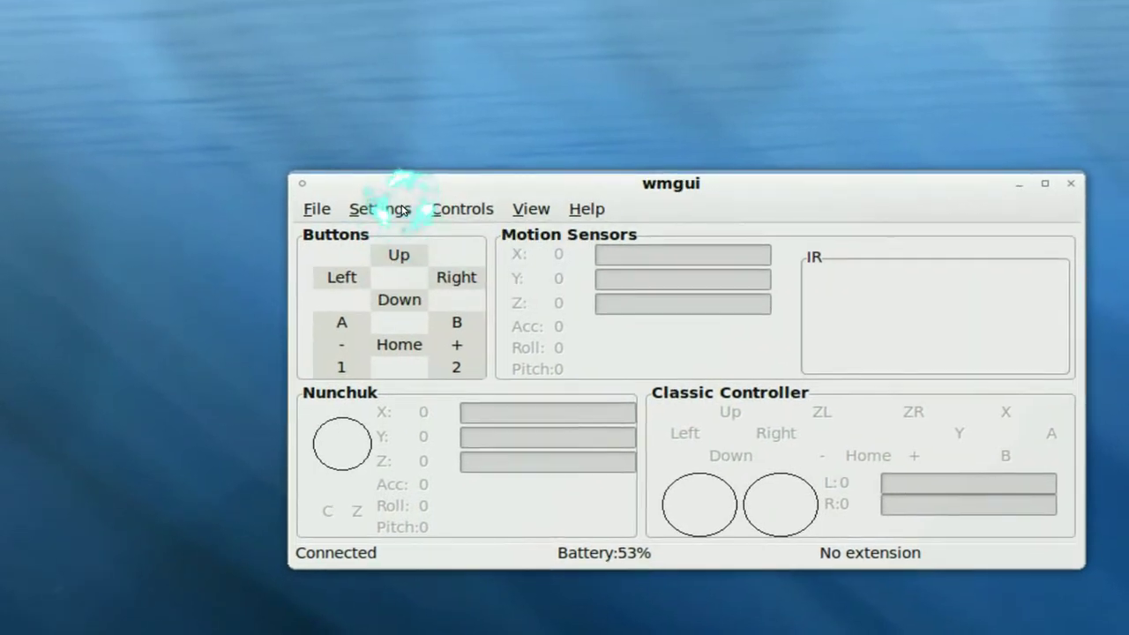
click(404, 185)
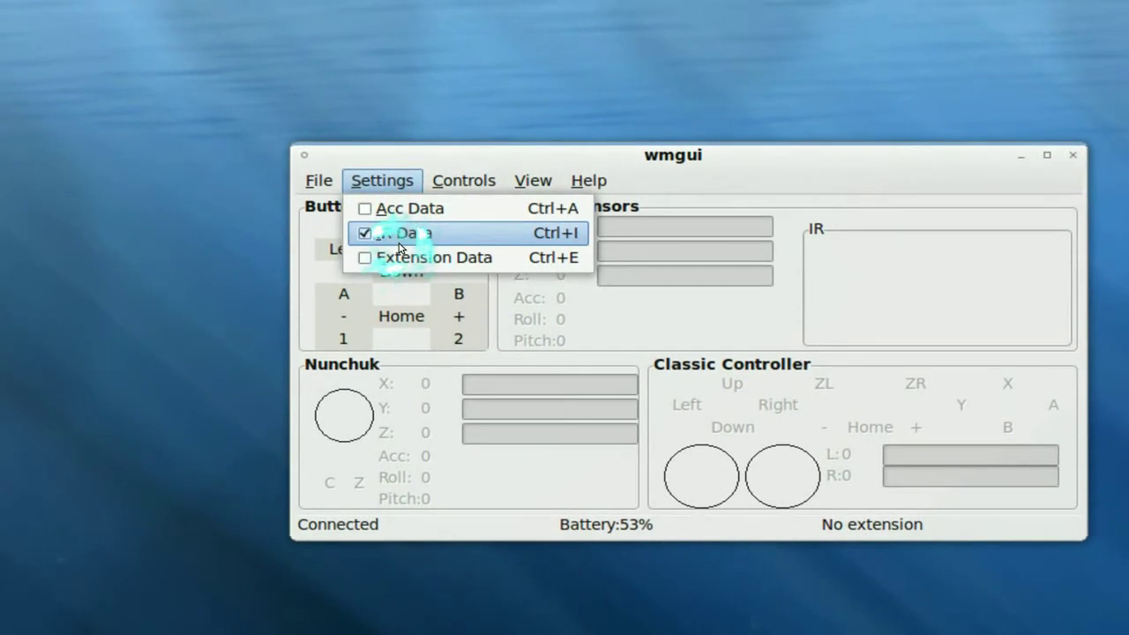
click(398, 235)
Switch the Wiimote's LED 1 on and back off.
click(466, 182)
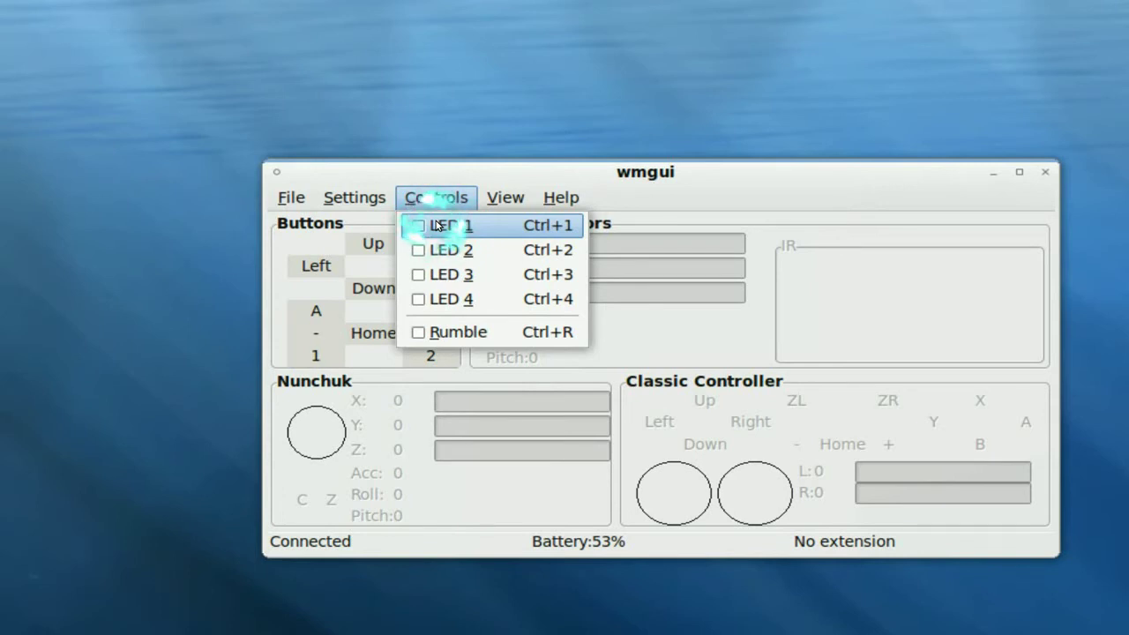
click(435, 225)
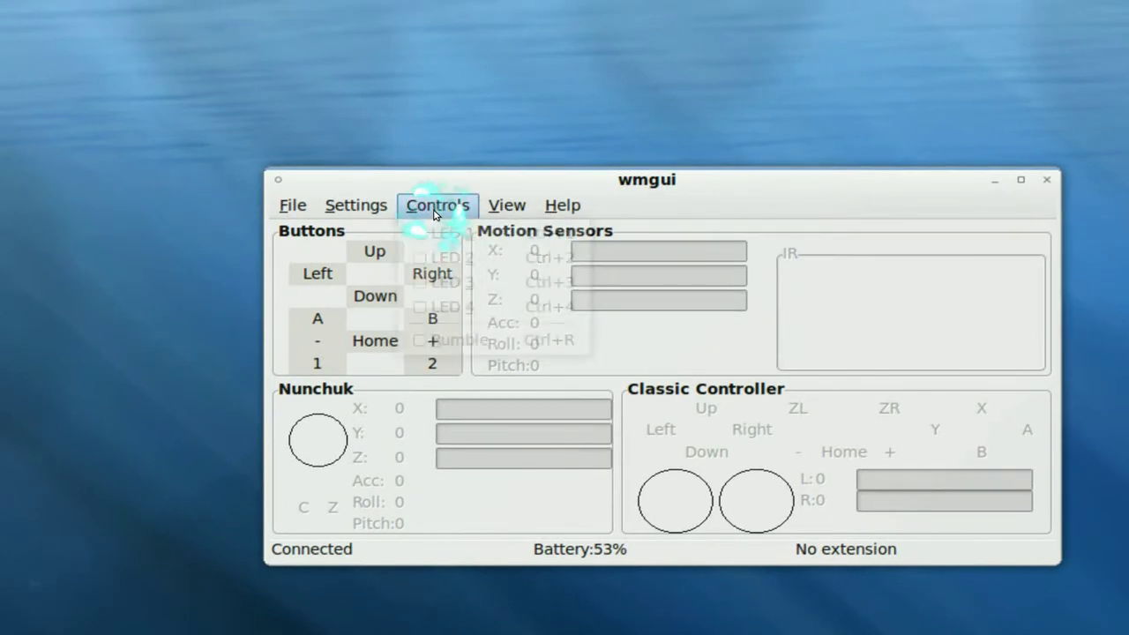
click(436, 197)
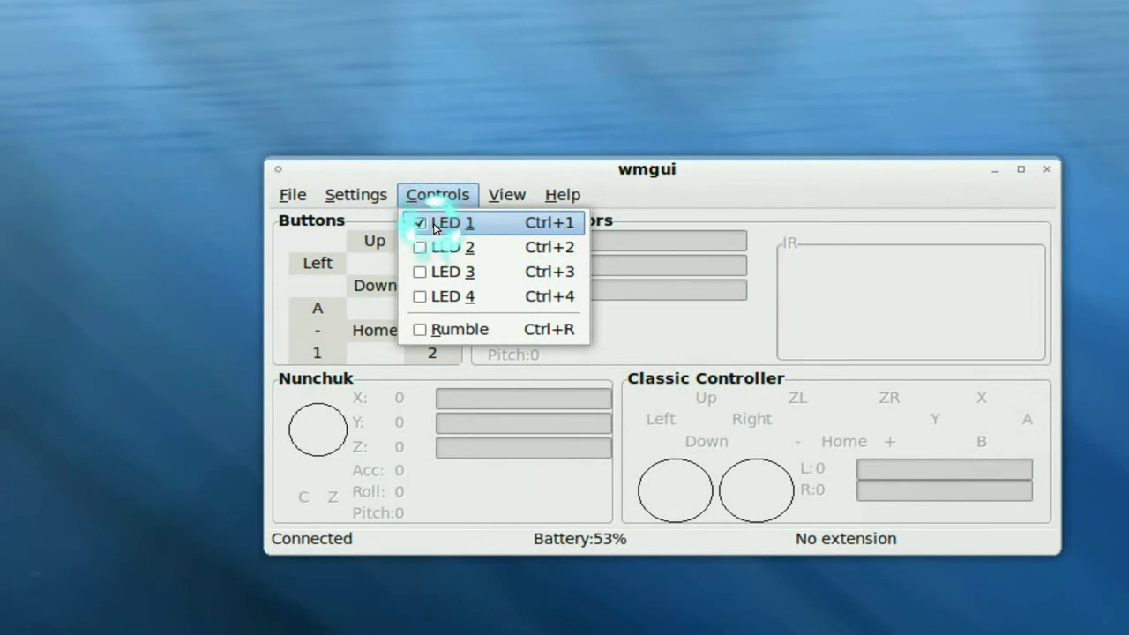
click(435, 226)
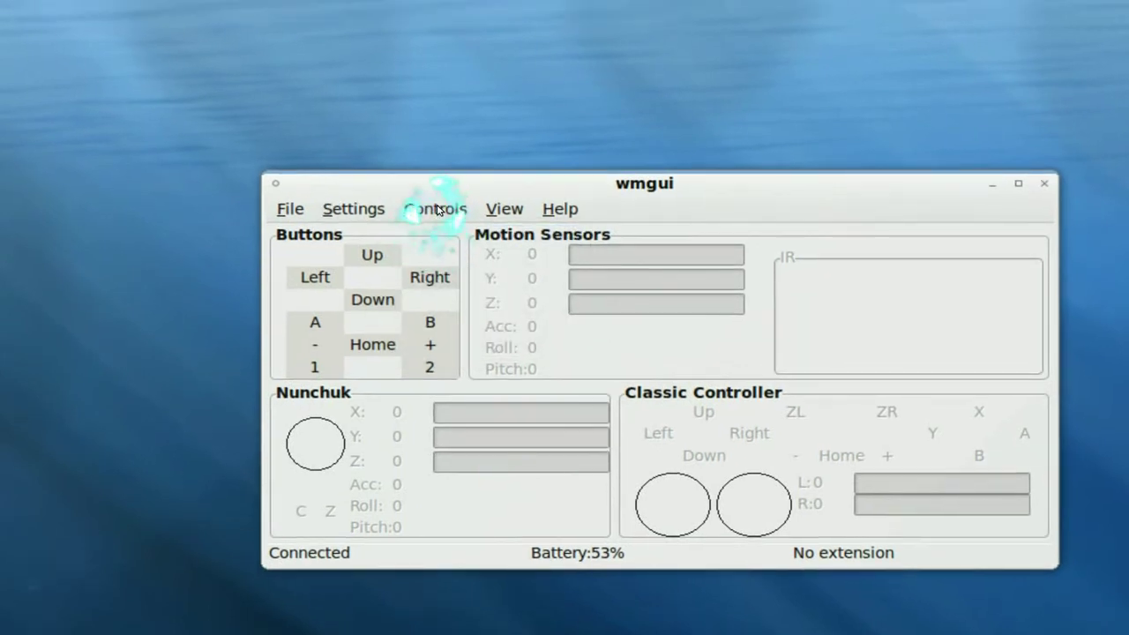
Switch the Wiimote's Rumble on and back off.
click(435, 209)
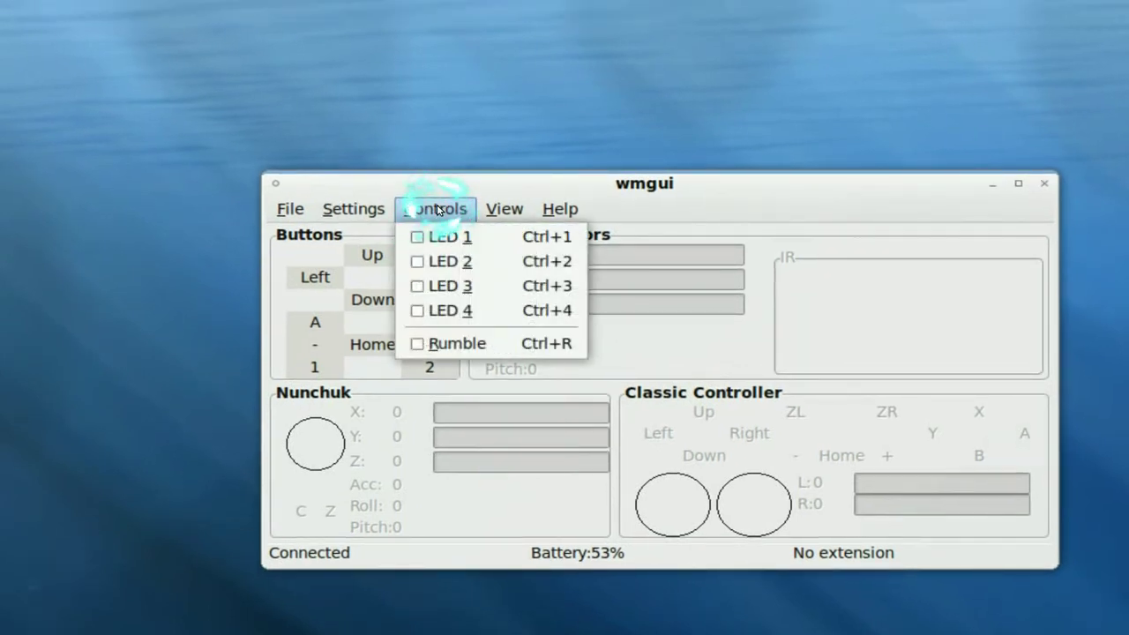
click(439, 344)
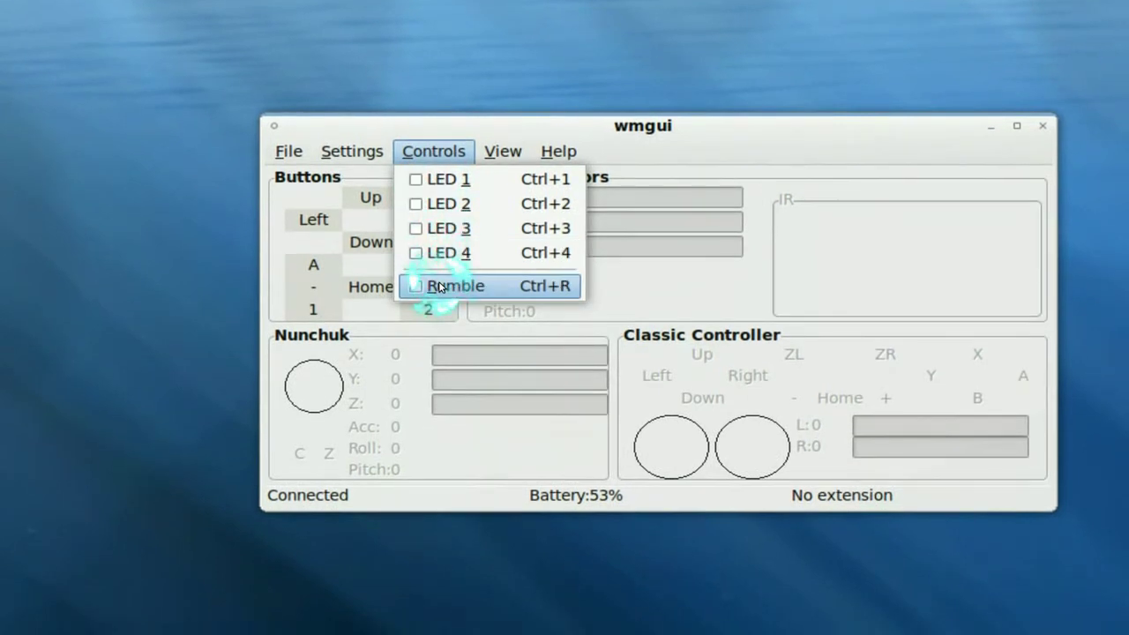
click(440, 286)
click(438, 158)
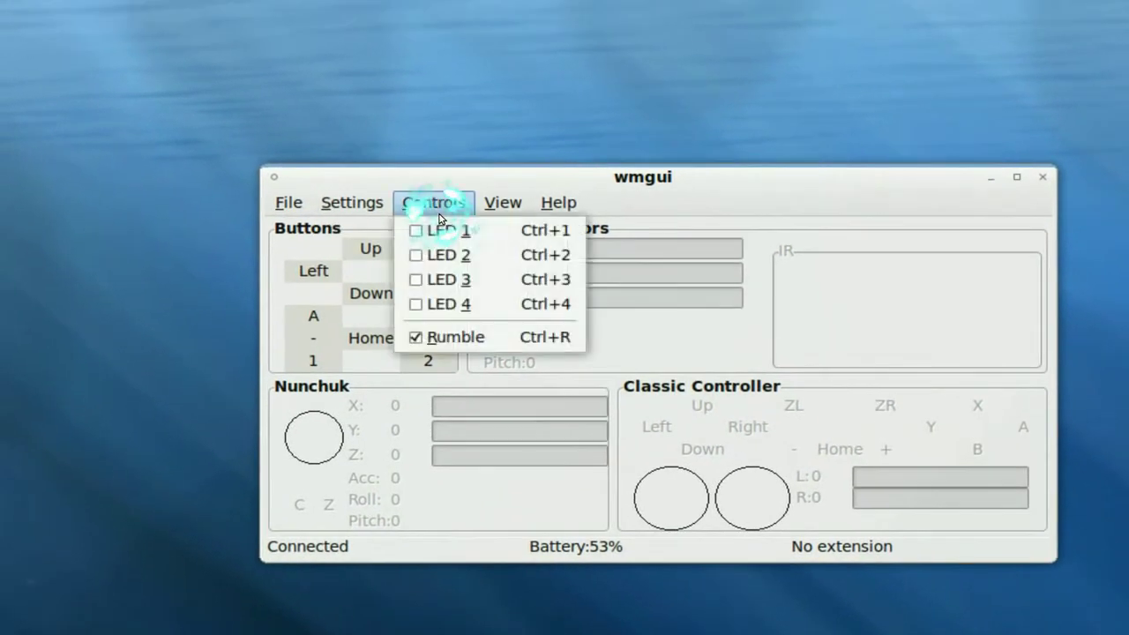
click(441, 337)
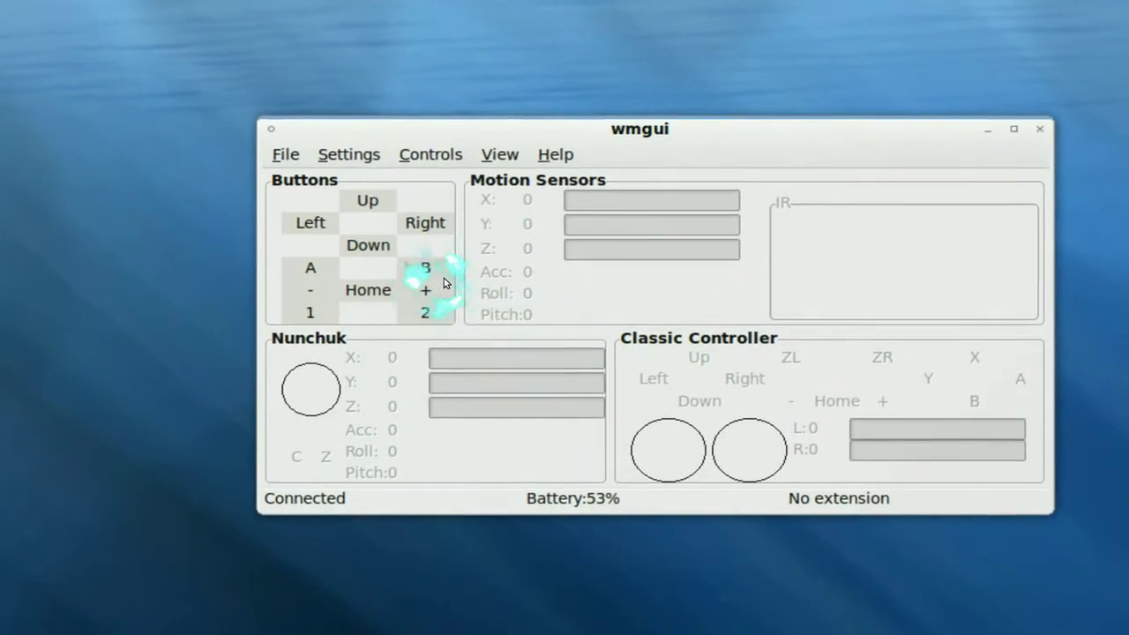
click(499, 155)
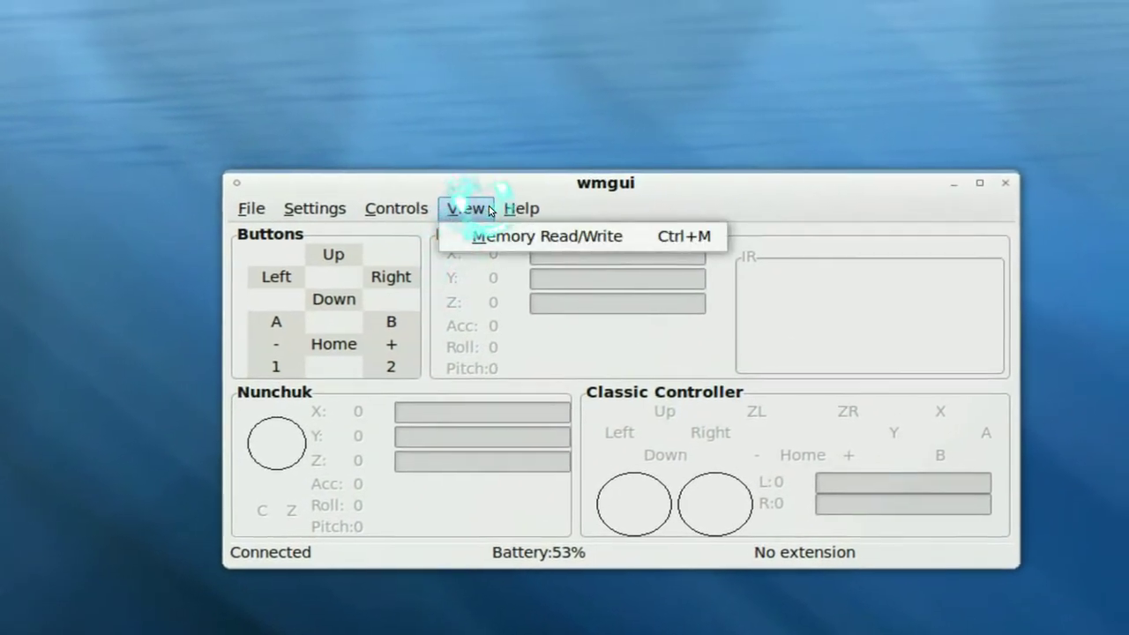
click(514, 209)
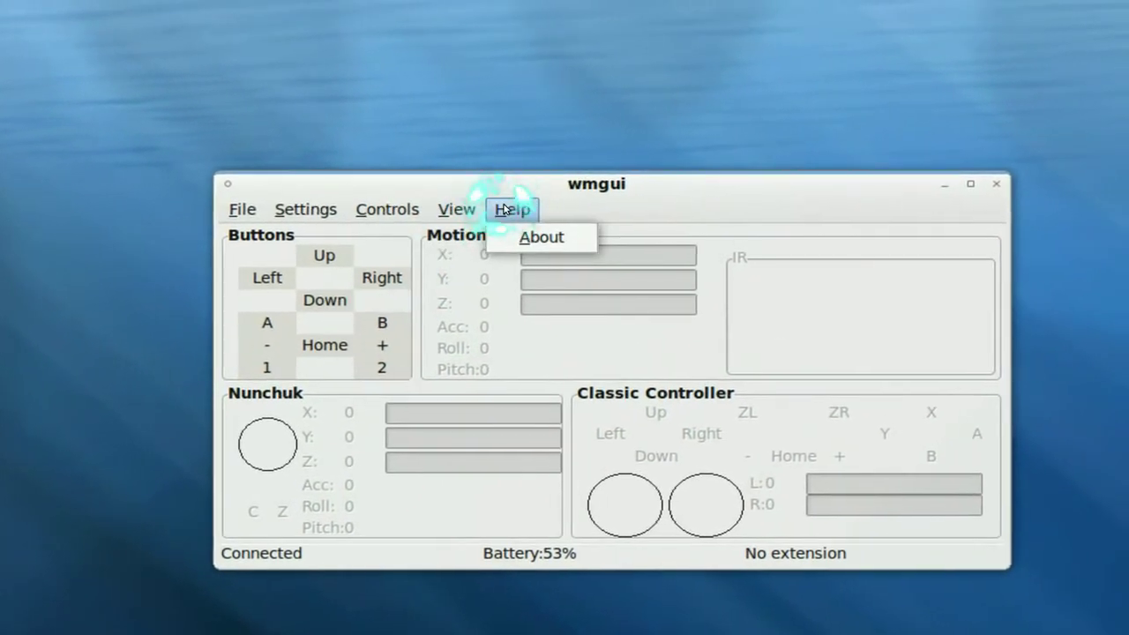
Dismiss the open menu and quit wmgui.
click(563, 194)
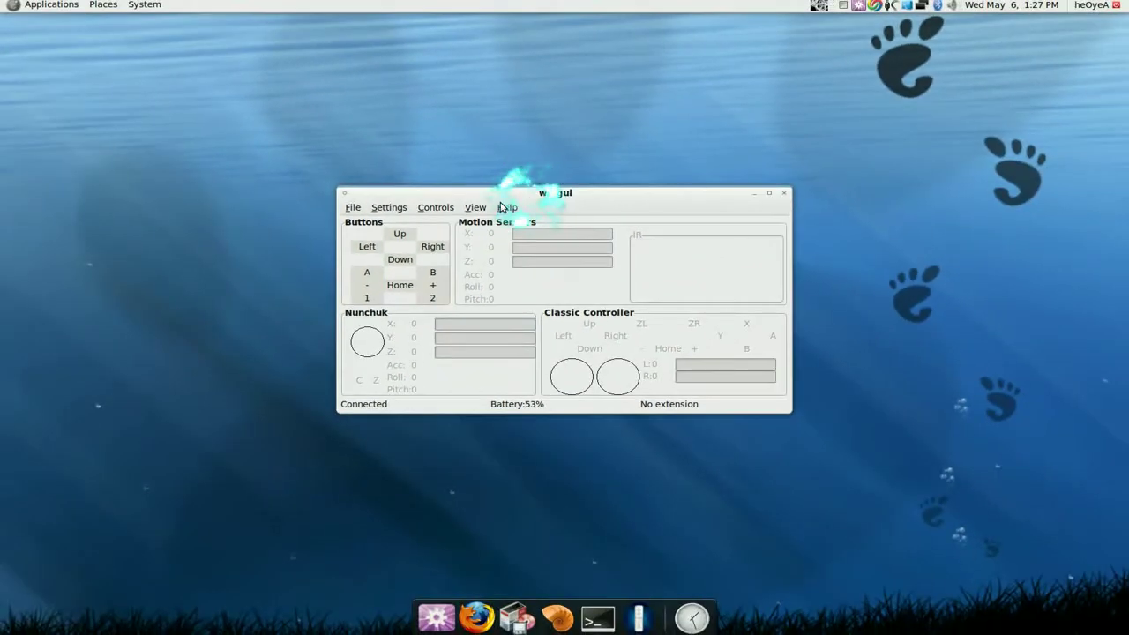
click(354, 209)
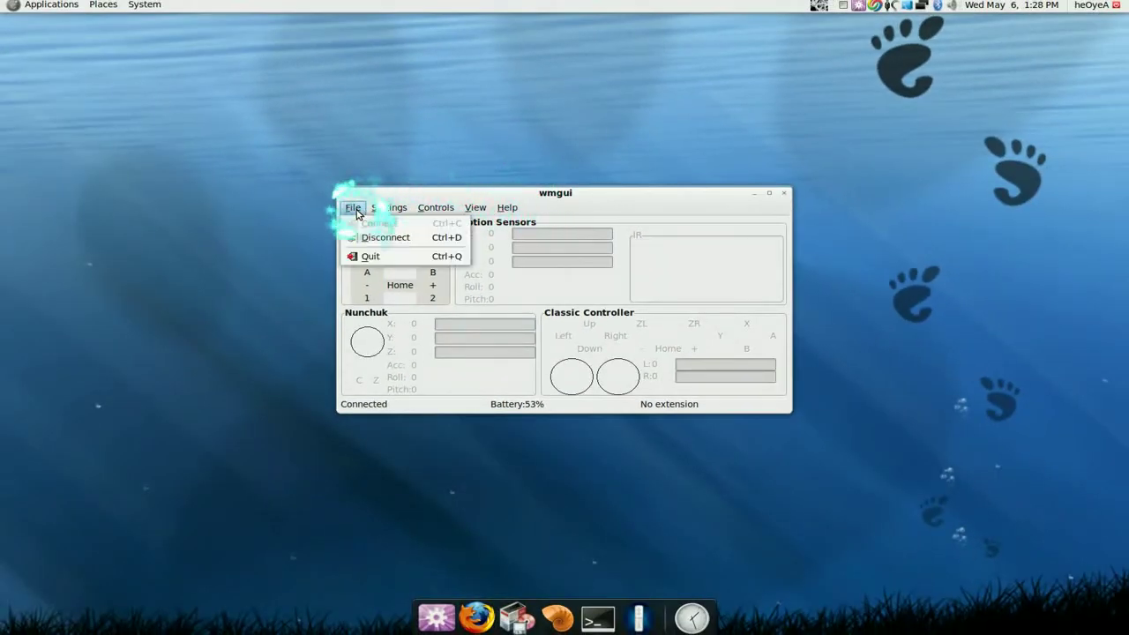
click(390, 257)
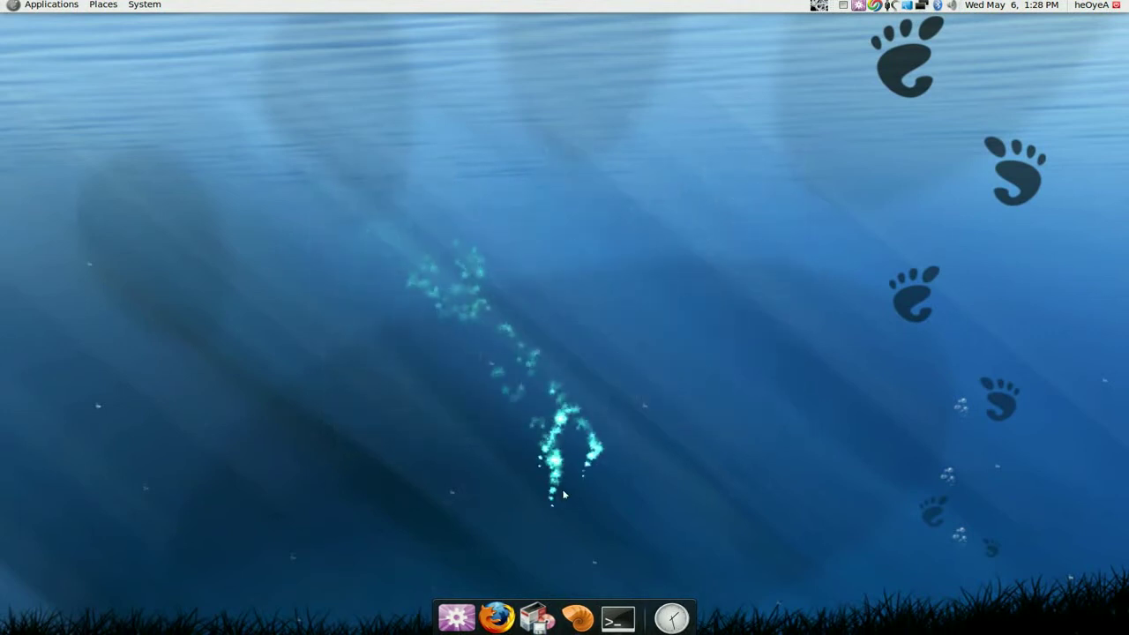
Bring back the terminal window and clear its earlier lswm output with the clear command.
click(616, 618)
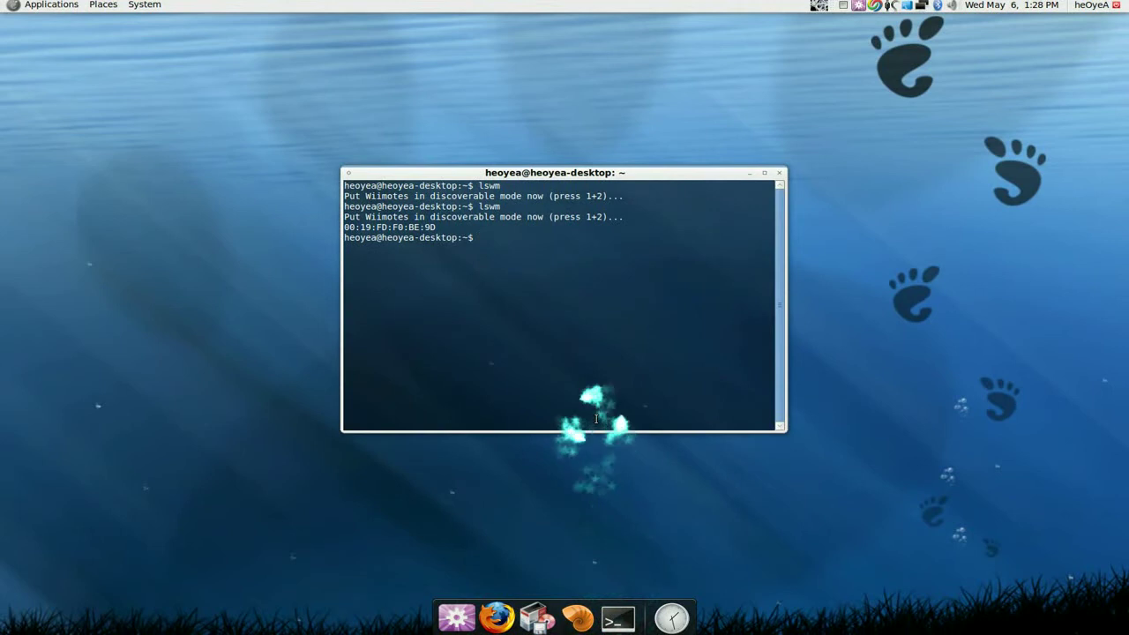
text(clwe)
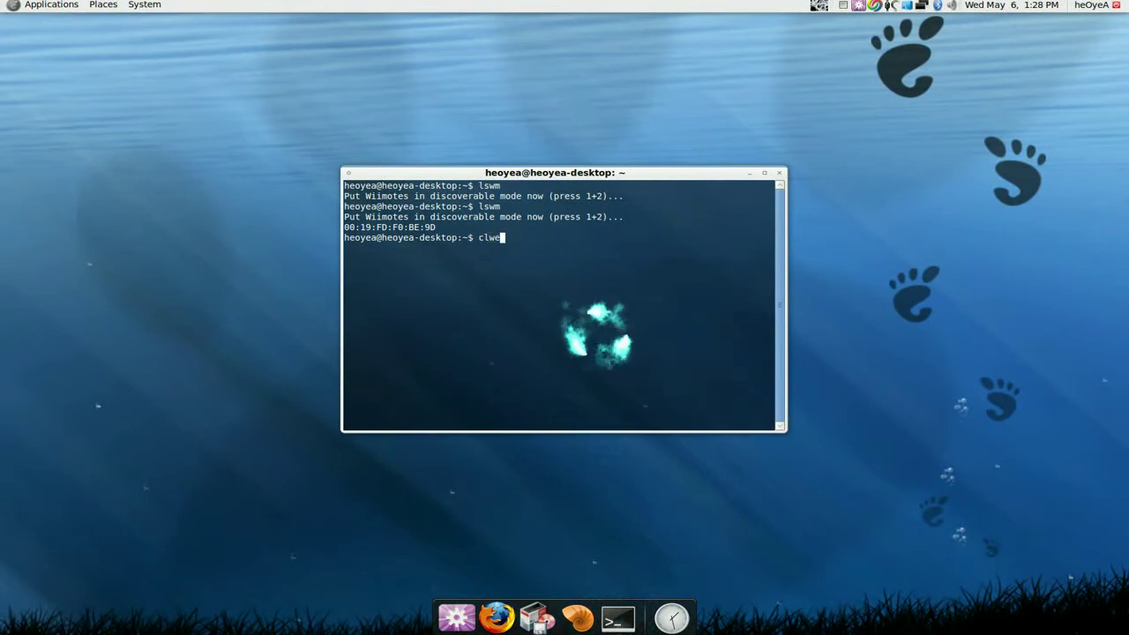
key(BackSpace)
key(BackSpace)
text(ear)
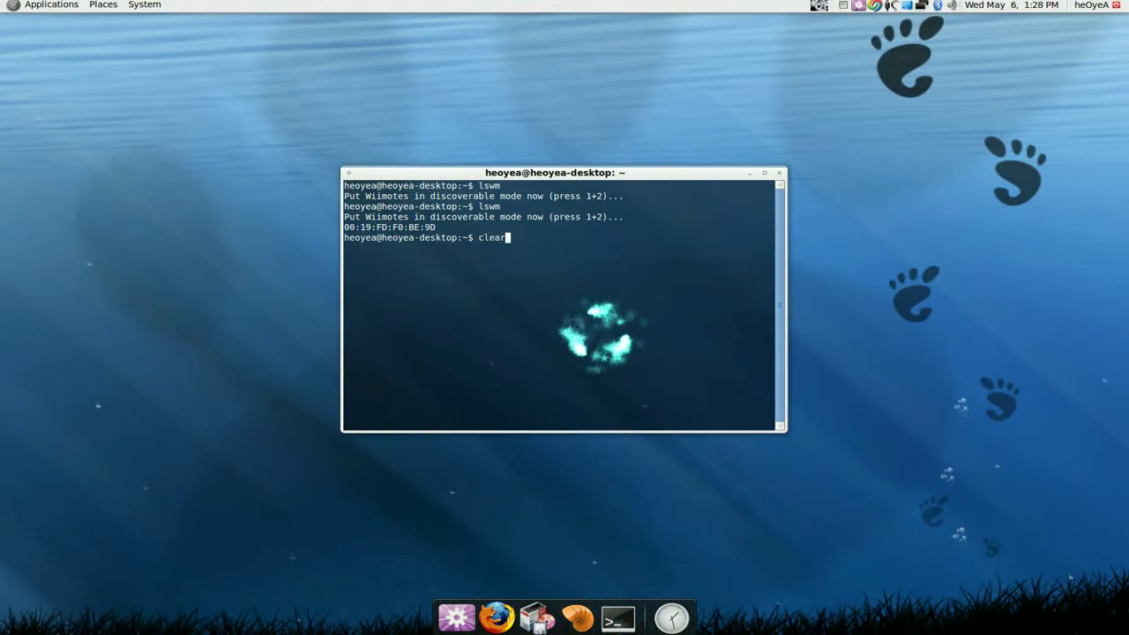
key(Return)
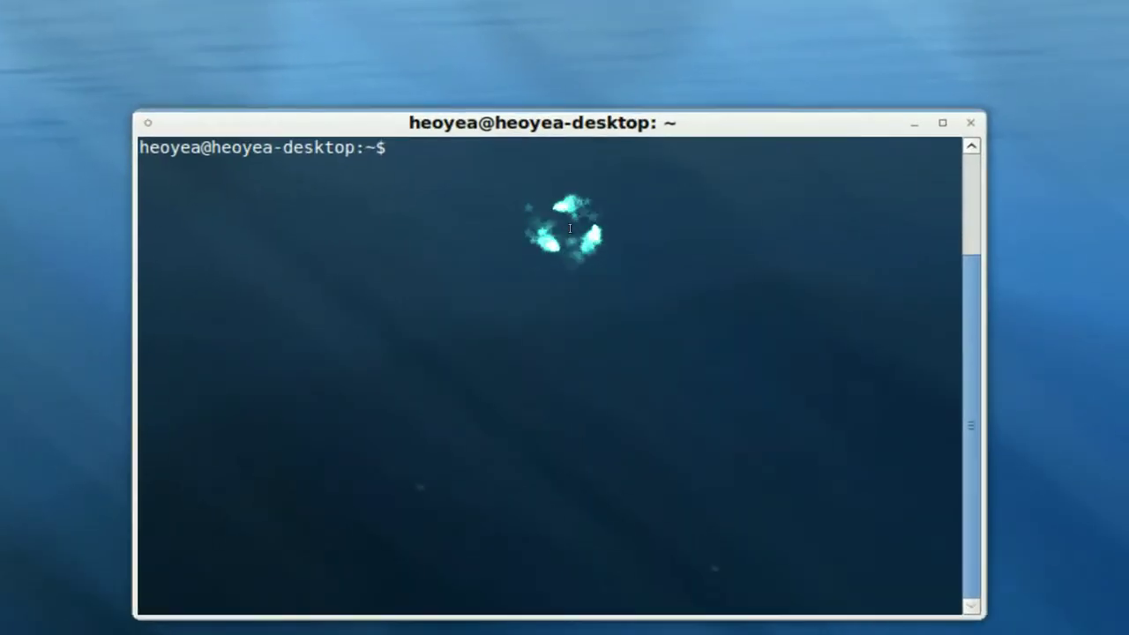
text(clear)
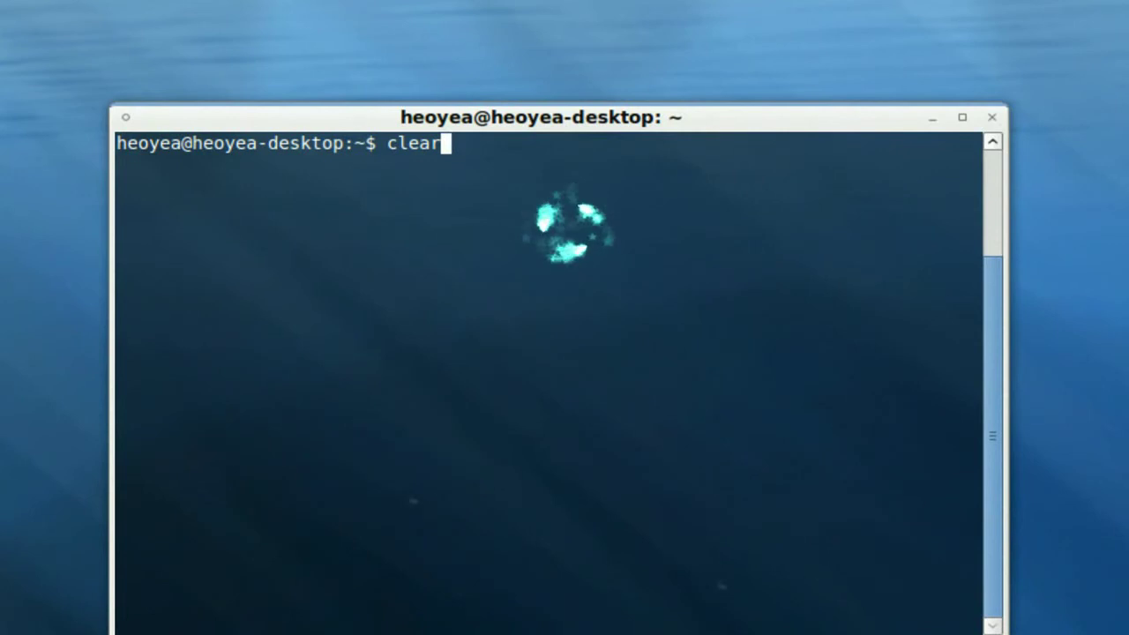
key(Return)
Open the kernel modules file with gksudo gedit /etc/modules, entering the administrator password to authorise it.
text(gksudo gedit /etc/modules)
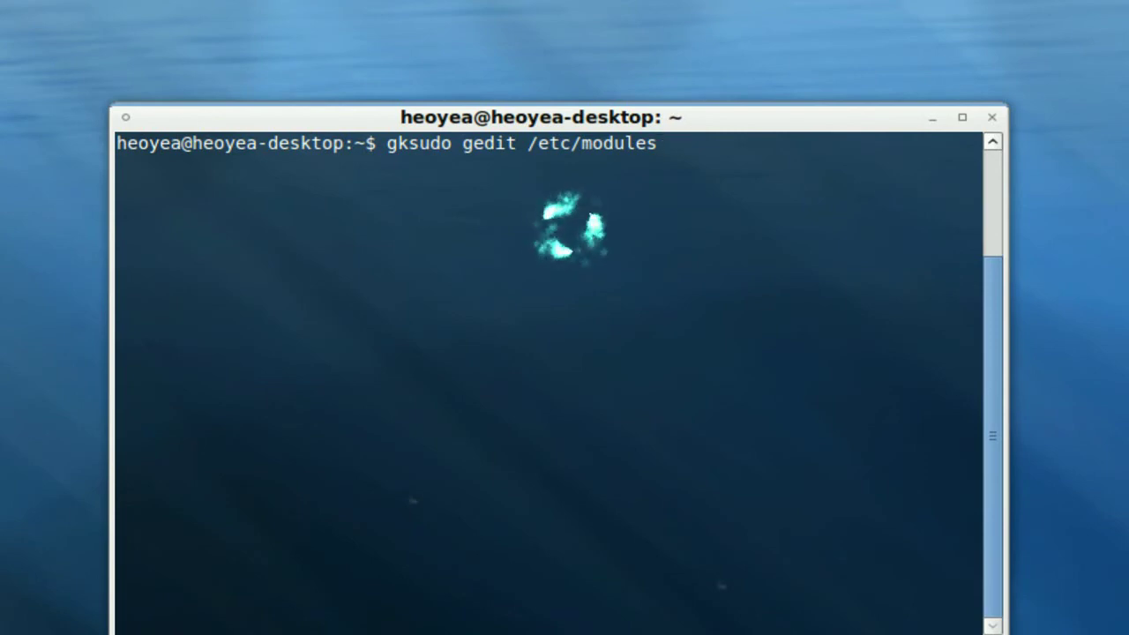
key(Return)
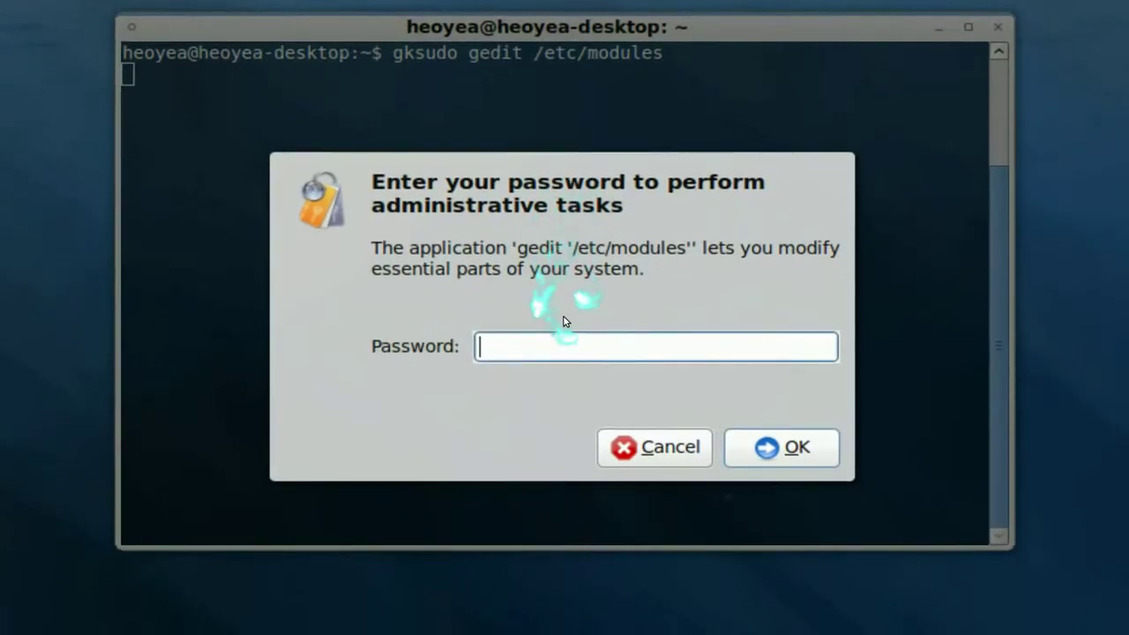
text(*********)
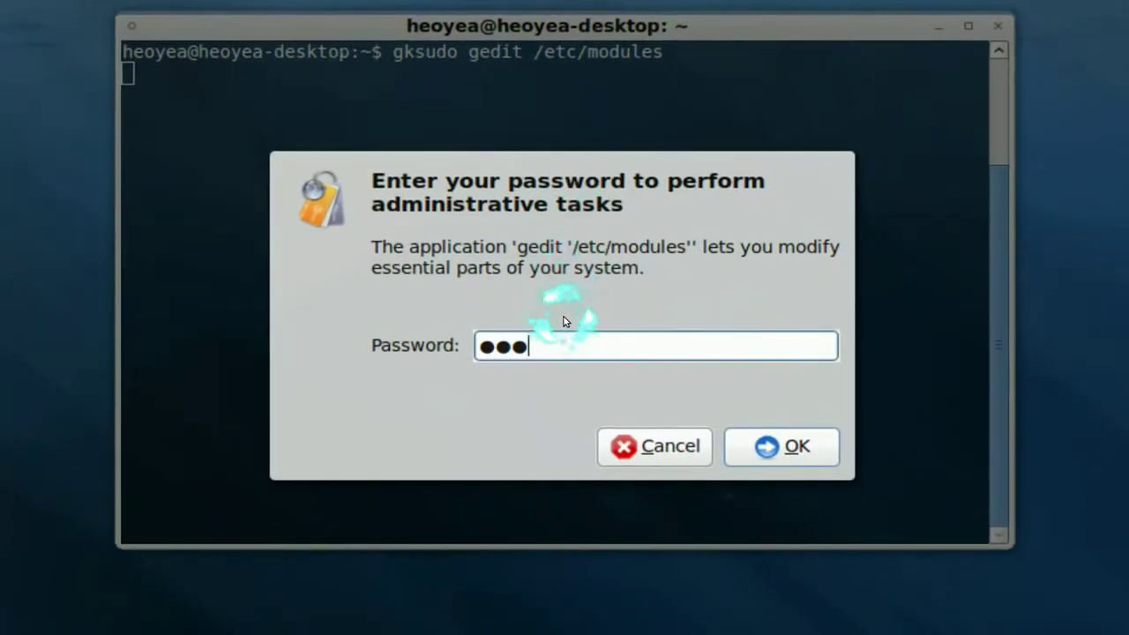
key(Return)
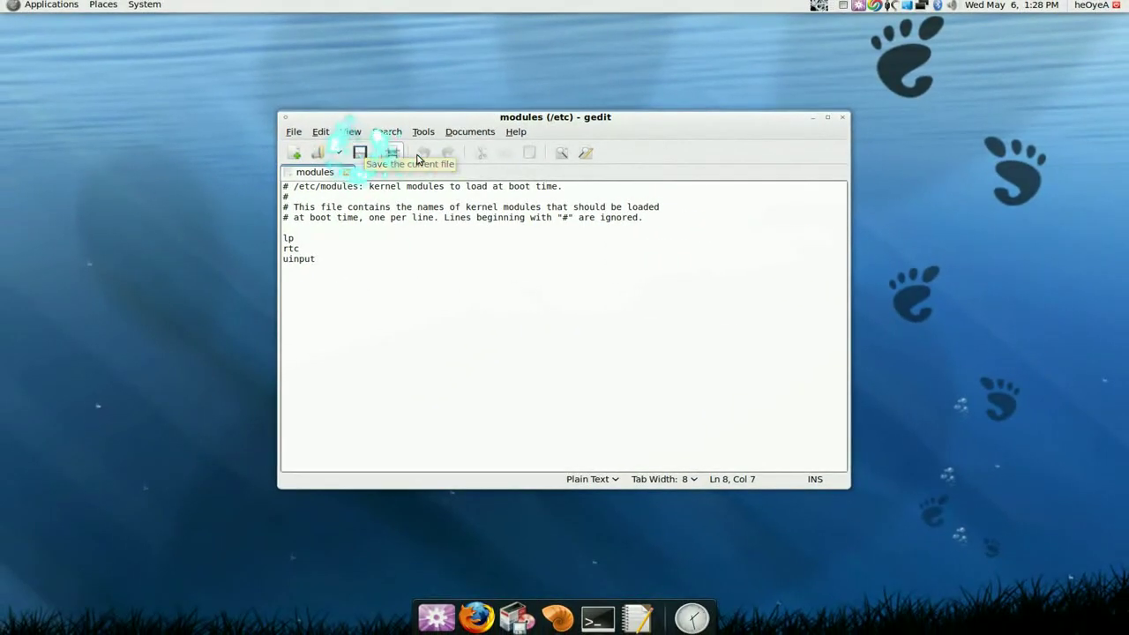
Close the modules file in gedit and minimise the terminal window.
click(841, 116)
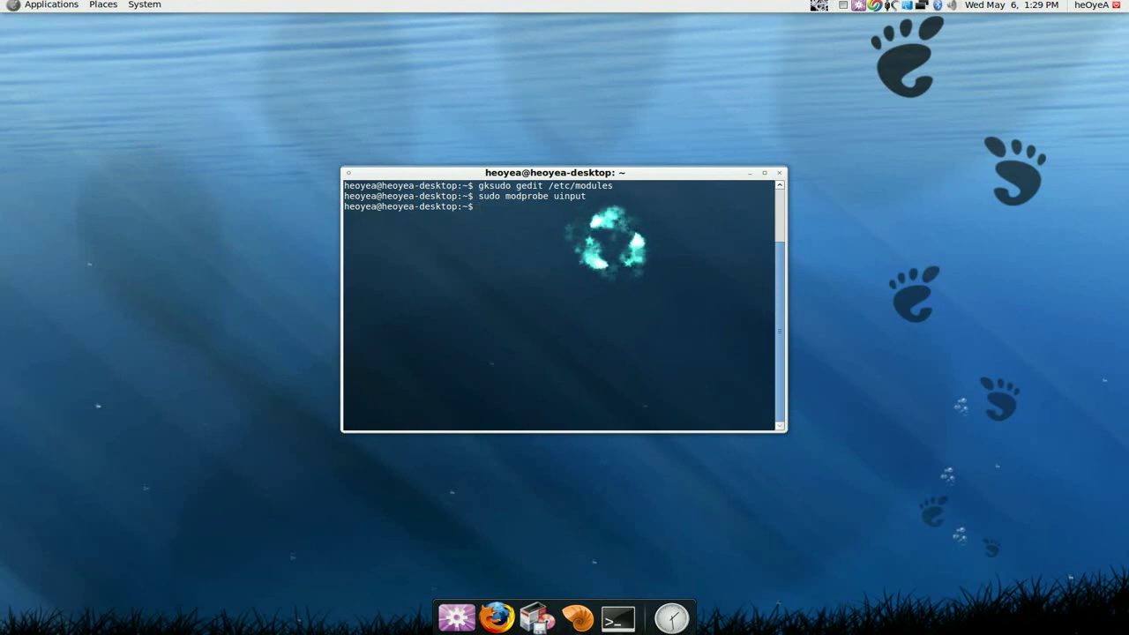
click(750, 175)
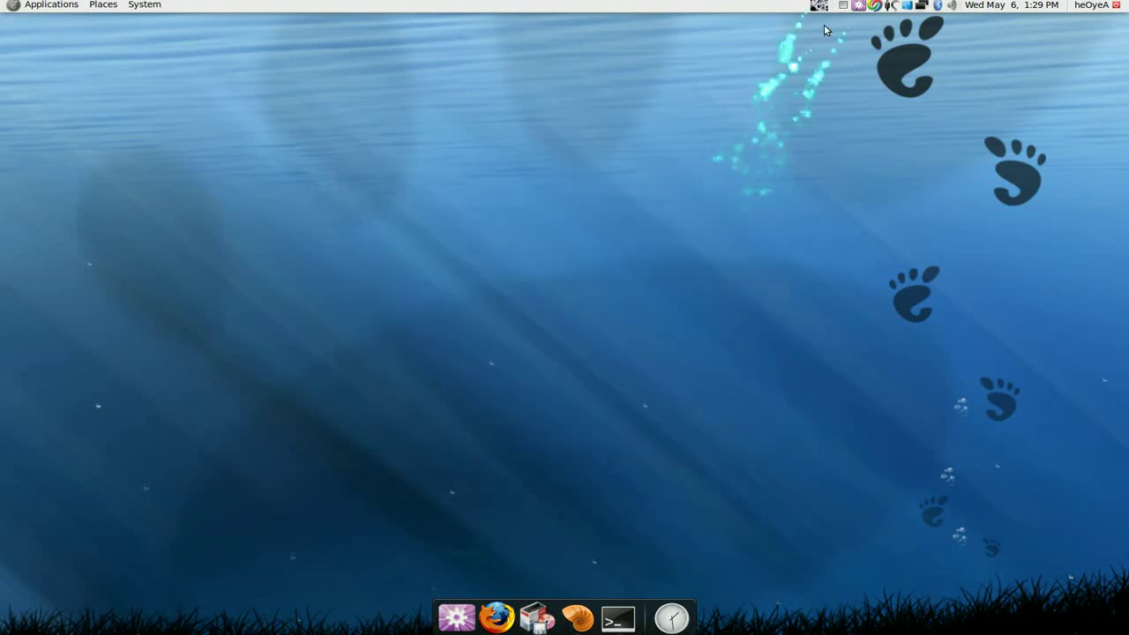